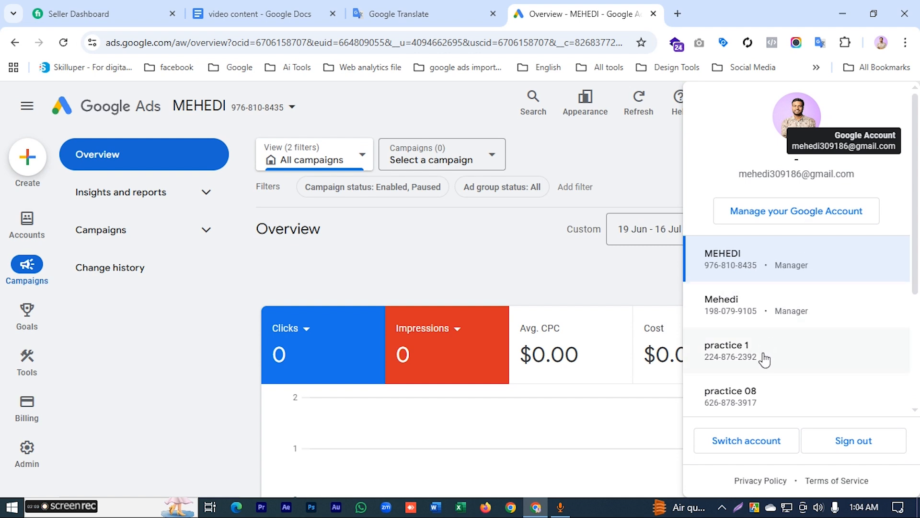
pyautogui.scroll(5, 760, 345)
pyautogui.scroll(-1, 741, 314)
pyautogui.scroll(1, 719, 277)
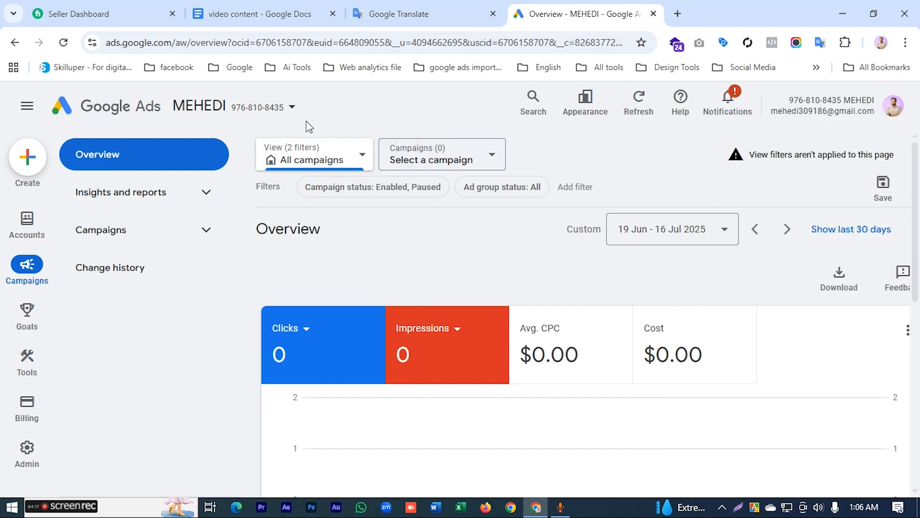
pyautogui.click(272, 115)
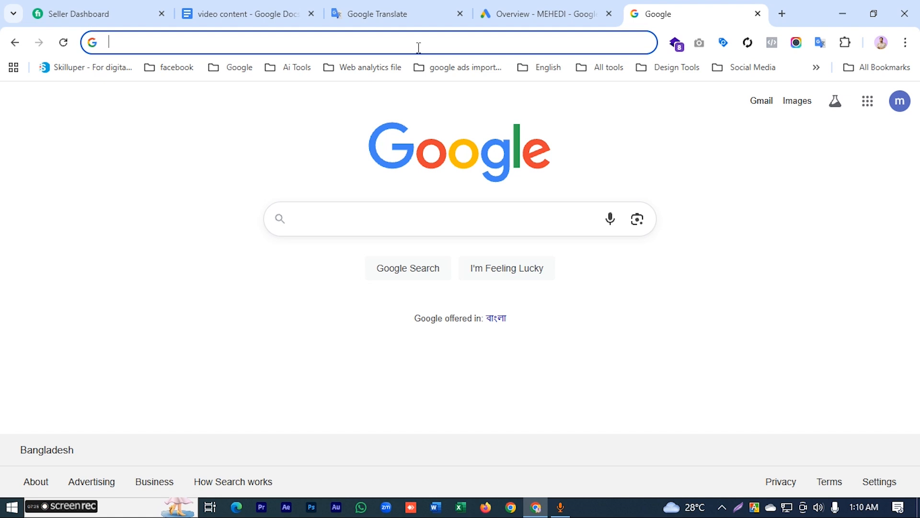
# Step: Search Google for "google manager account"
pyautogui.write('google ')
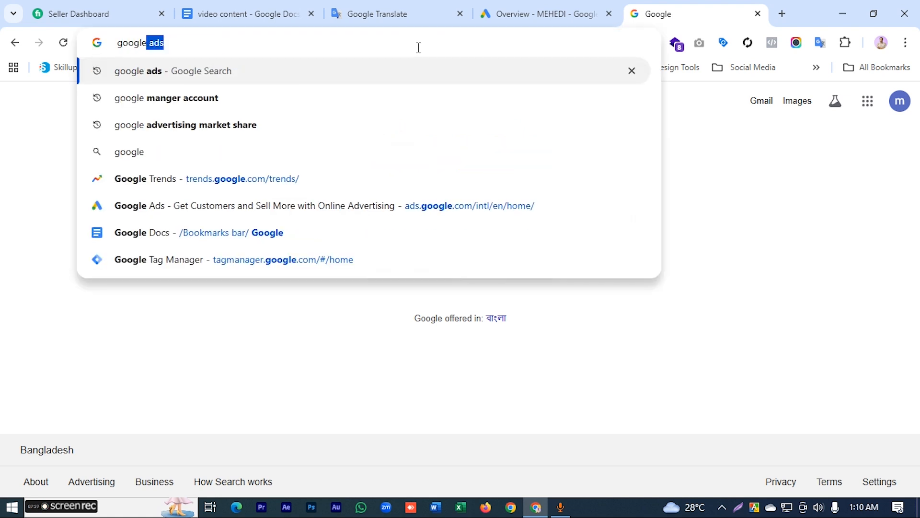
pyautogui.write('mana')
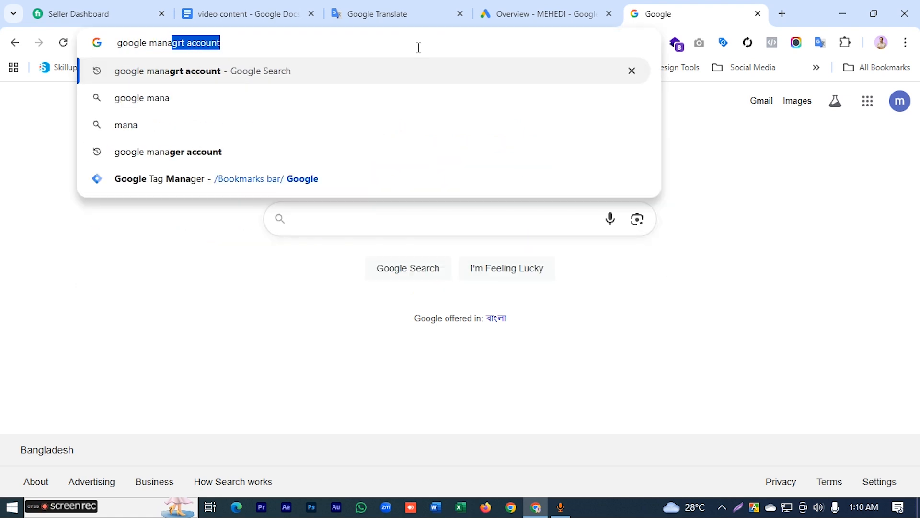
pyautogui.write('ger acco')
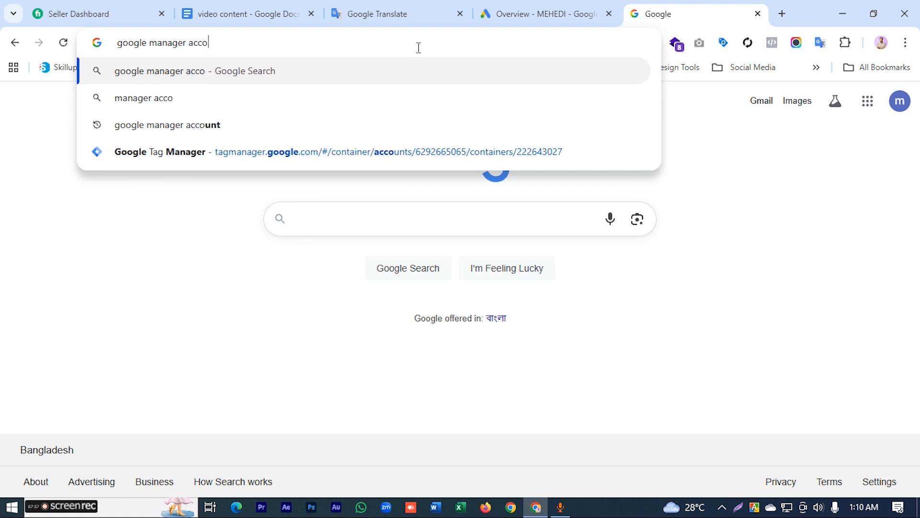
pyautogui.write('unt')
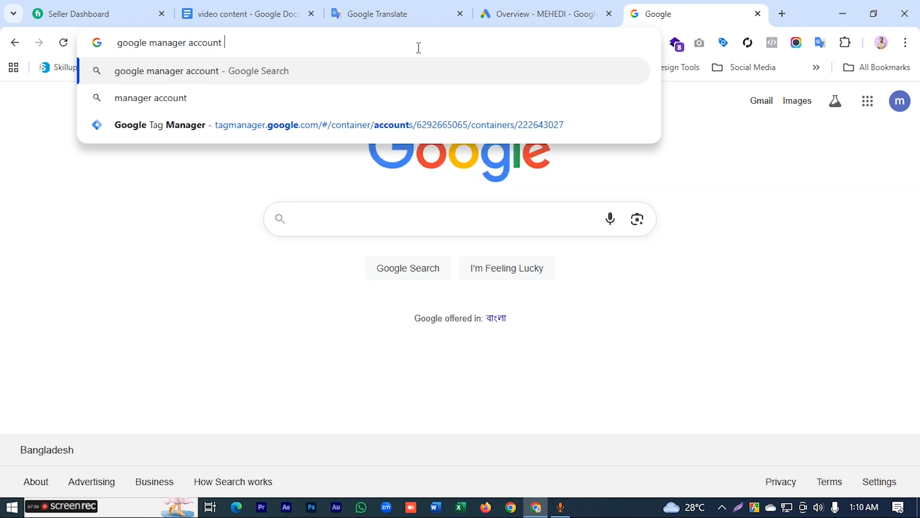
pyautogui.press('Return')
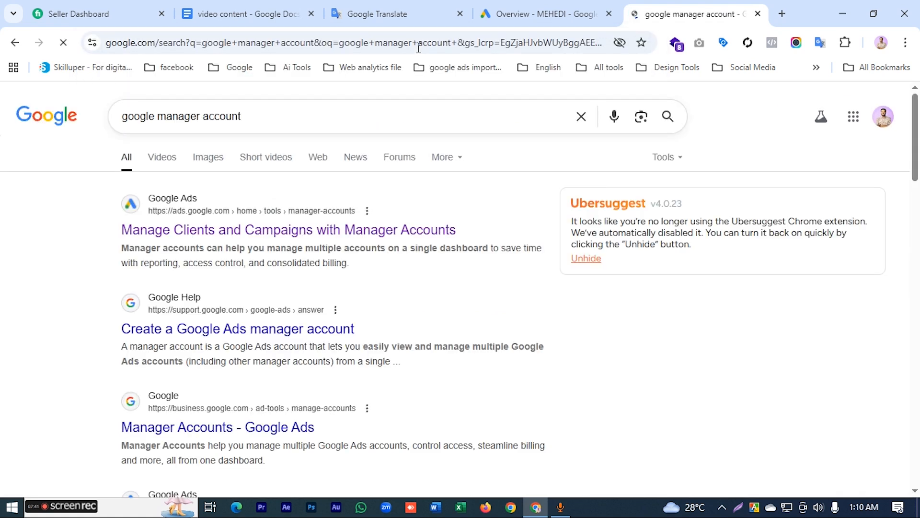
# Step: Open the "Manage Clients and Campaigns with Manager Accounts" search result and start the manager account sign-up
pyautogui.scroll(-3, 168, 431)
pyautogui.scroll(3, 164, 380)
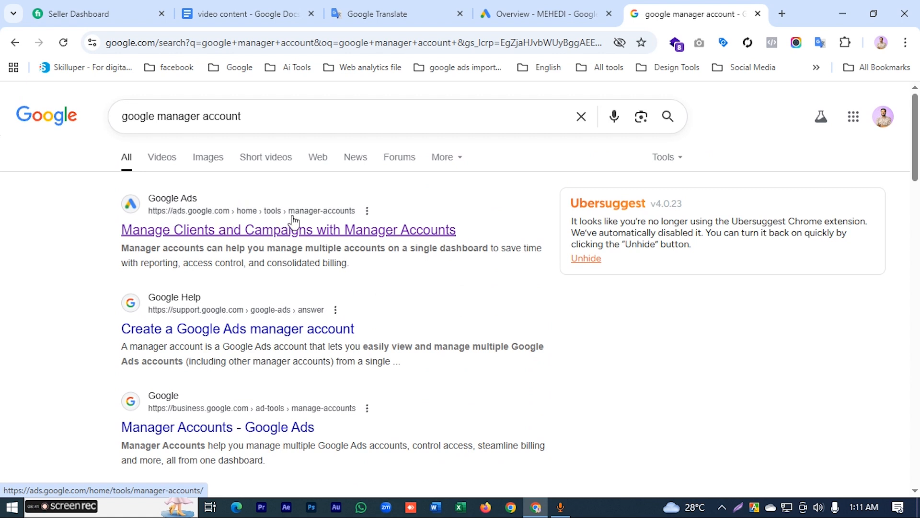
pyautogui.click(348, 229)
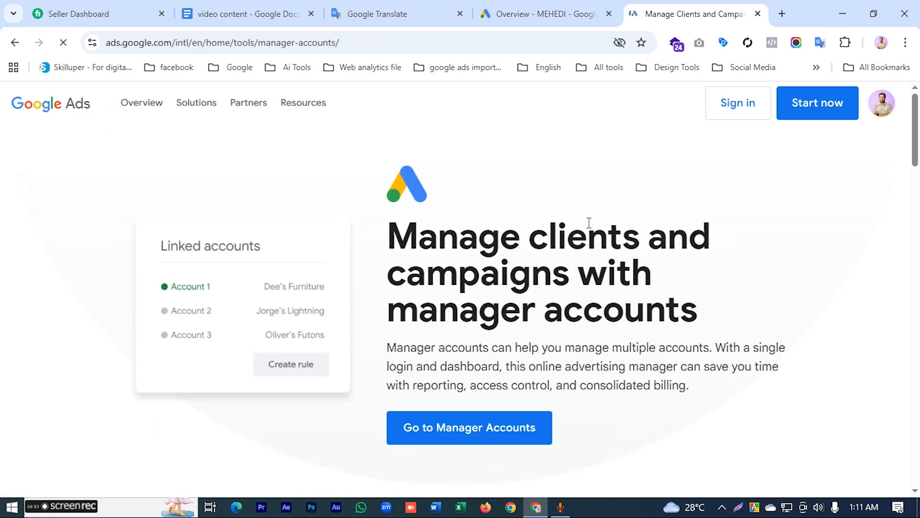
pyautogui.scroll(-3, 537, 187)
pyautogui.scroll(3, 537, 187)
pyautogui.click(821, 113)
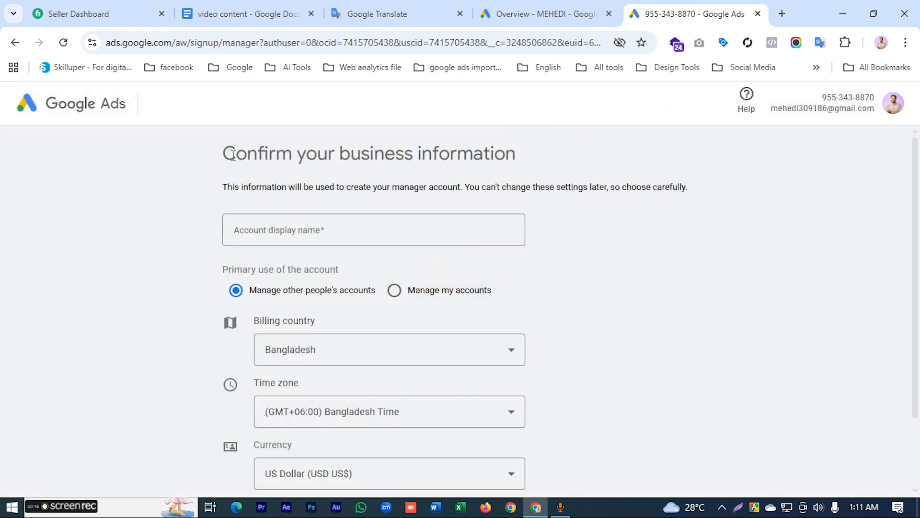
# Step: Enter the account display name and set the primary use to "Manage other people's accounts"
pyautogui.click(399, 230)
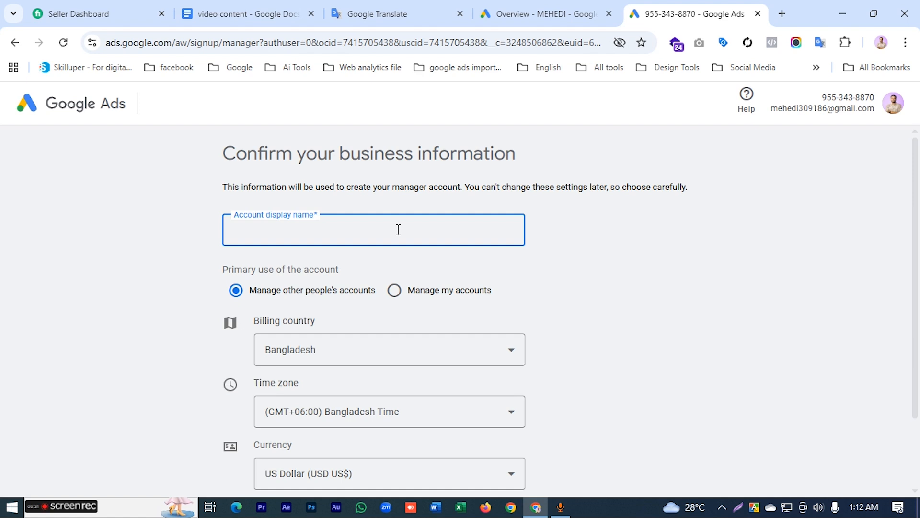
pyautogui.write('Mhe')
pyautogui.scroll(-1, 390, 230)
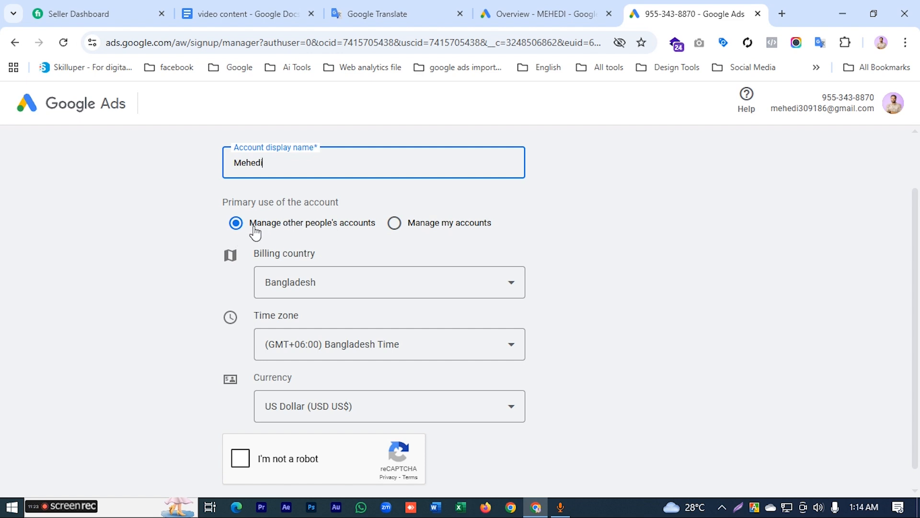
pyautogui.click(237, 226)
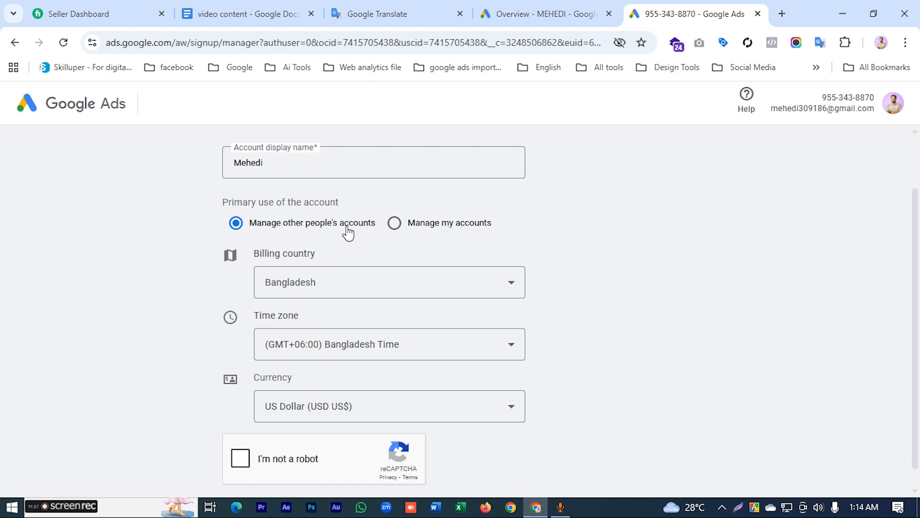
pyautogui.scroll(-1, 335, 233)
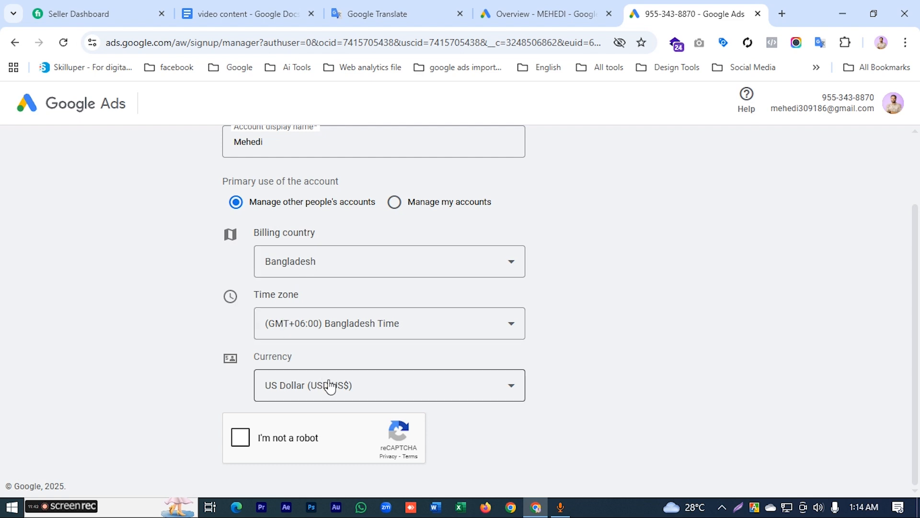
# Step: Complete the reCAPTCHA image check and submit the business information form
pyautogui.click(247, 440)
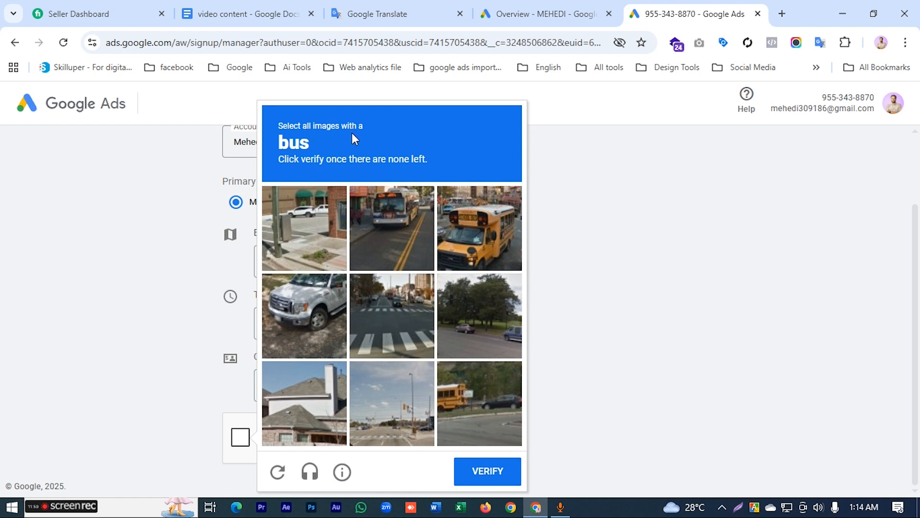
pyautogui.click(393, 221)
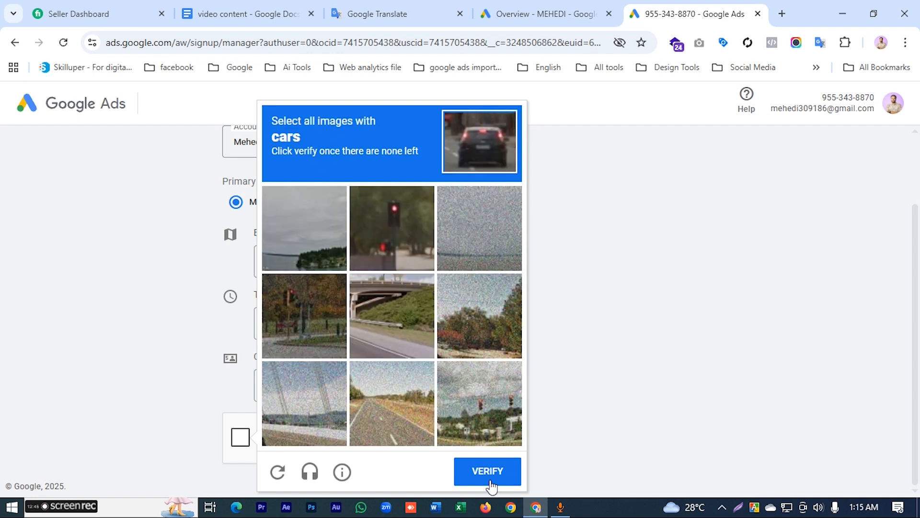
pyautogui.click(486, 479)
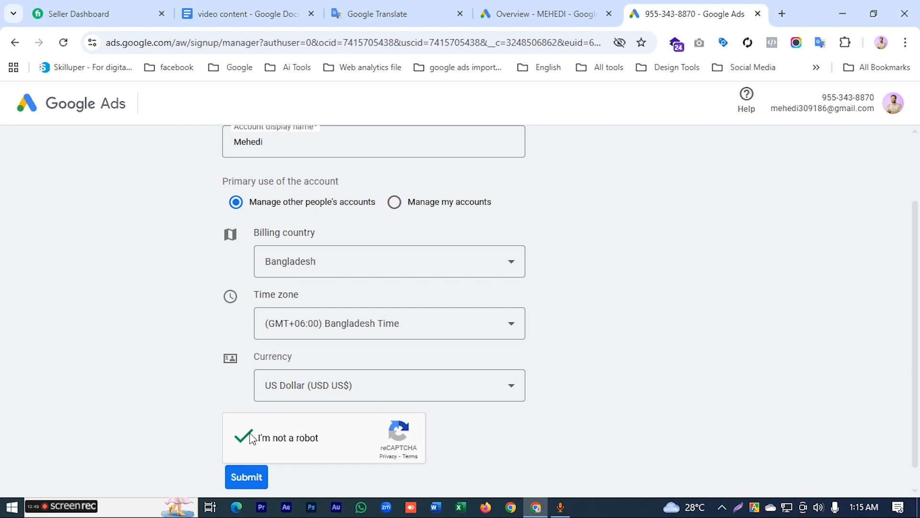
pyautogui.scroll(-1, 201, 393)
pyautogui.click(246, 454)
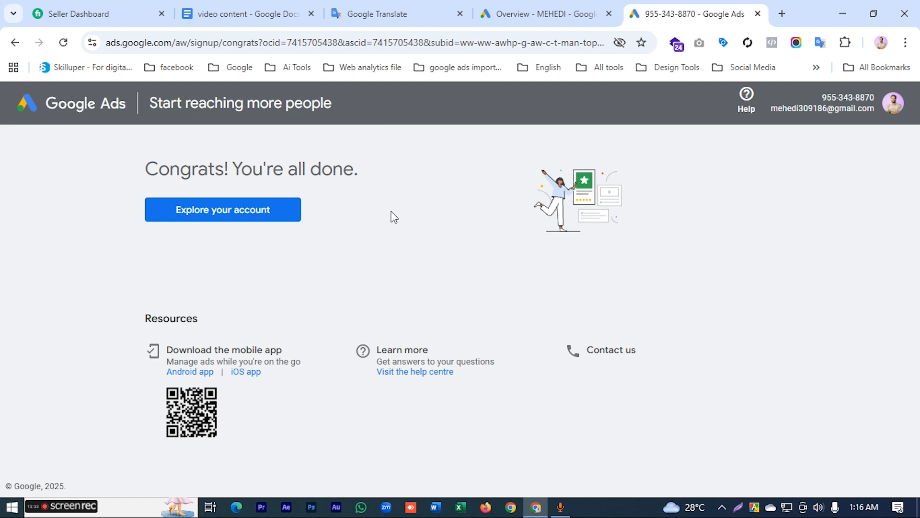
# Step: Enter the new manager account and open the "Link existing accounts" form from its account performance table
pyautogui.click(220, 211)
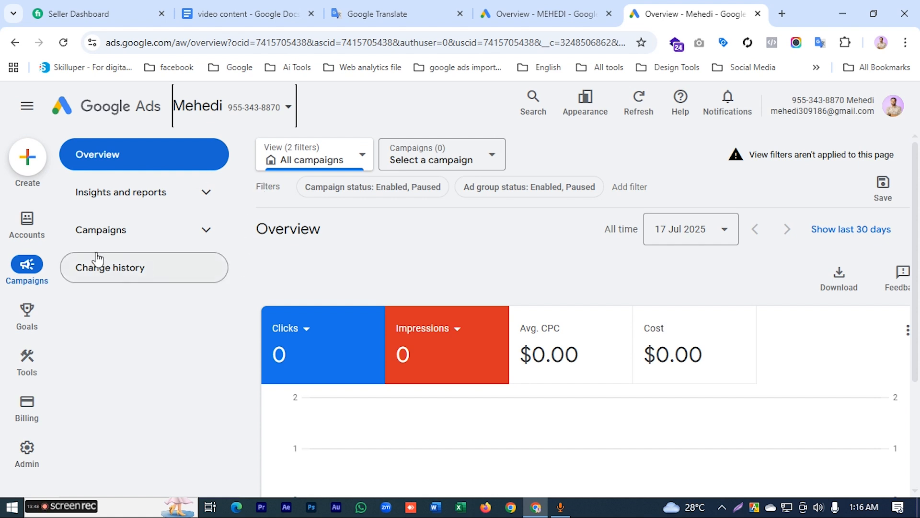
pyautogui.click(27, 225)
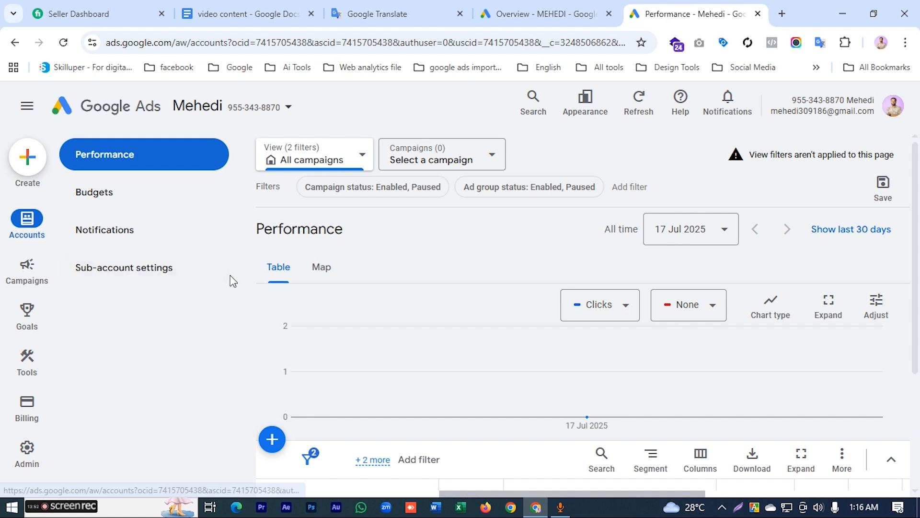
pyautogui.scroll(-3, 311, 364)
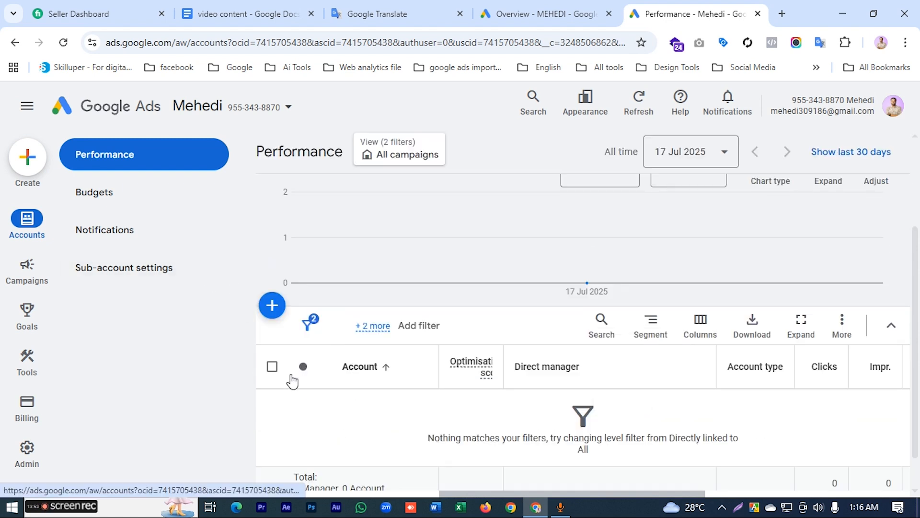
pyautogui.click(270, 306)
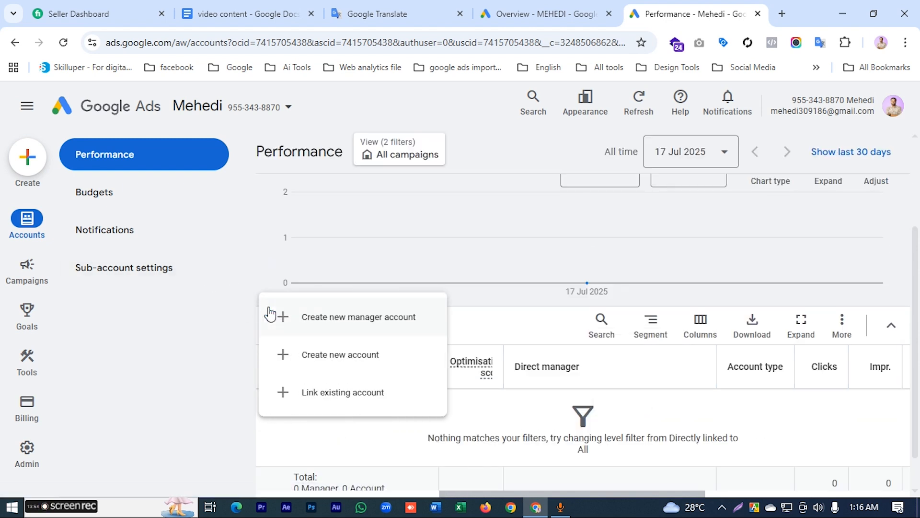
pyautogui.click(333, 394)
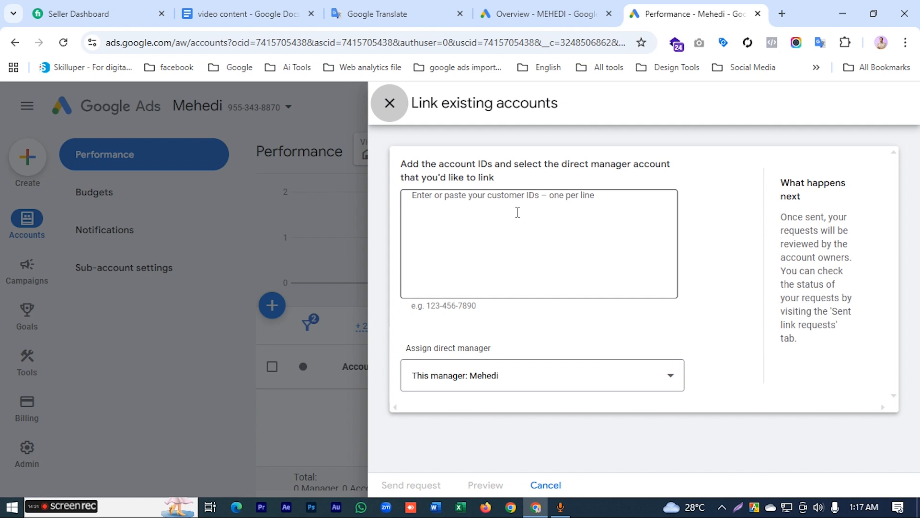
# Step: Go to ads.google.com in a new browser tab
pyautogui.click(783, 13)
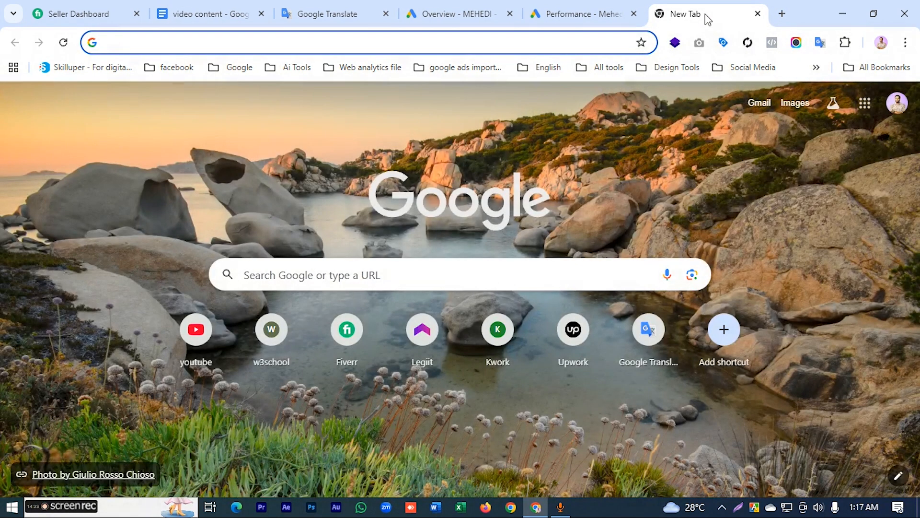
pyautogui.click(505, 46)
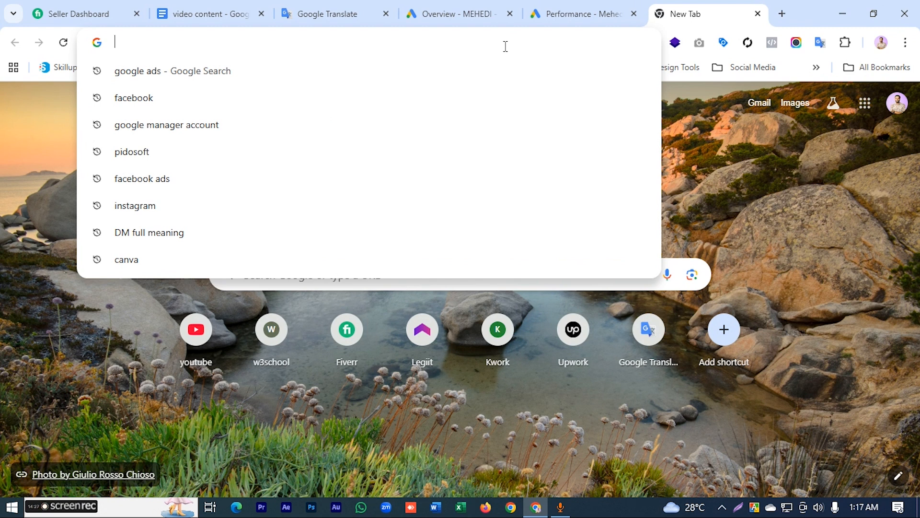
pyautogui.write('ads')
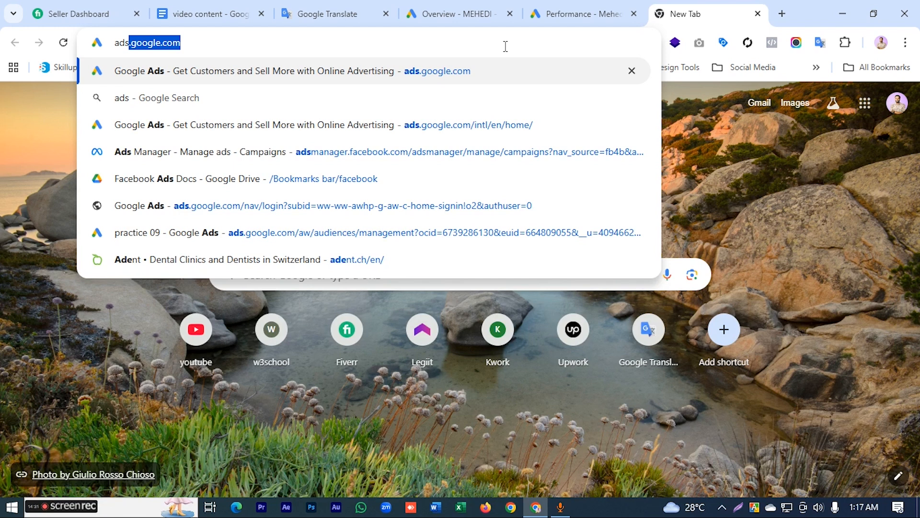
pyautogui.write('.gogol')
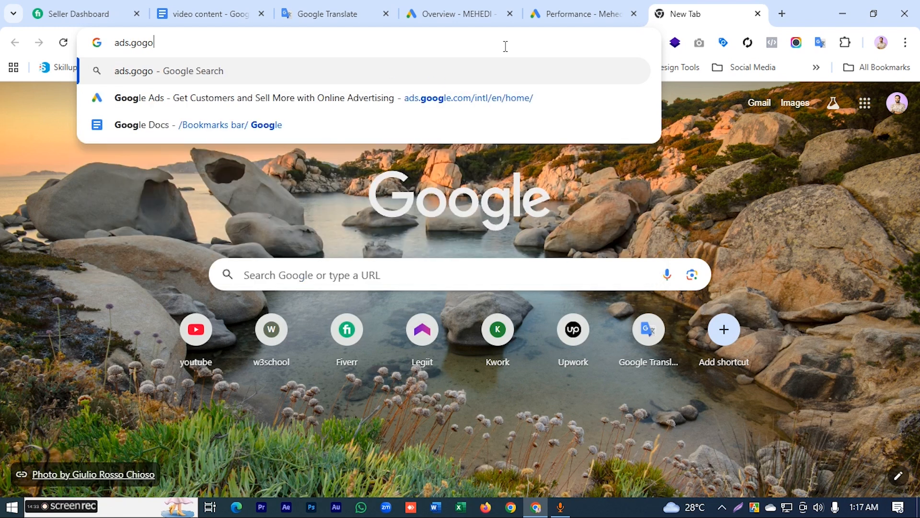
pyautogui.press('BackSpace')
pyautogui.press('BackSpace')
pyautogui.press('BackSpace')
pyautogui.write('ogl')
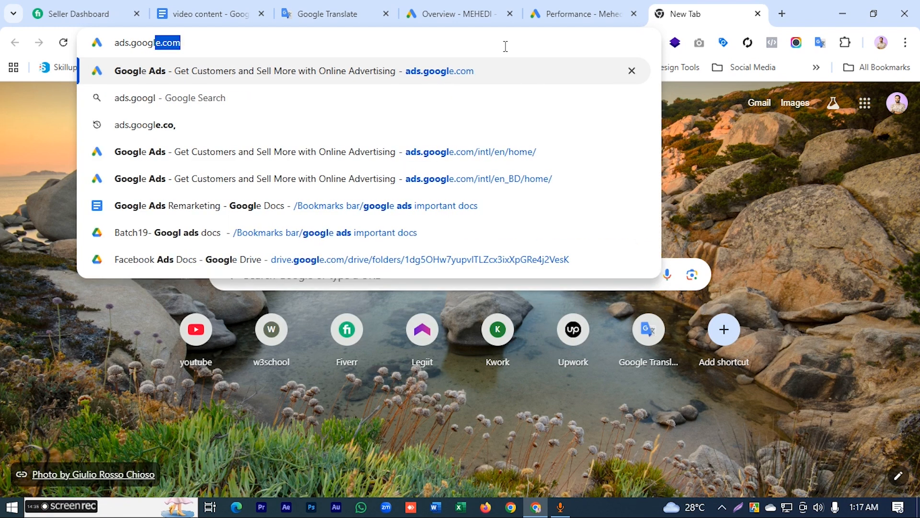
pyautogui.write('e.com')
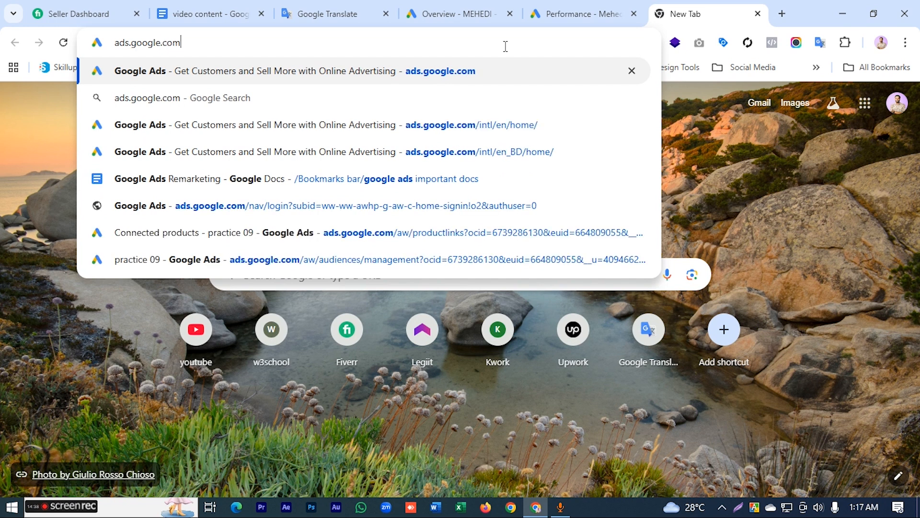
pyautogui.press('Return')
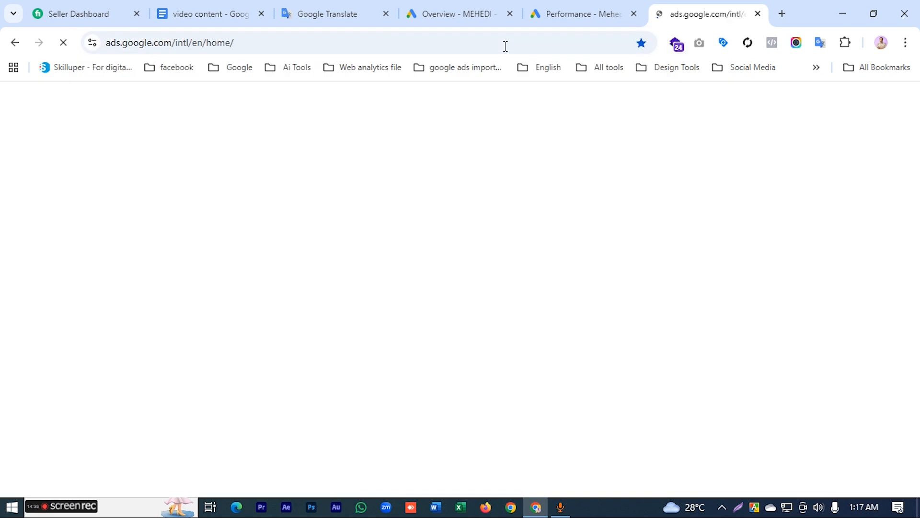
# Step: Sign in to Google Ads and choose the "practice 1" account
pyautogui.click(739, 106)
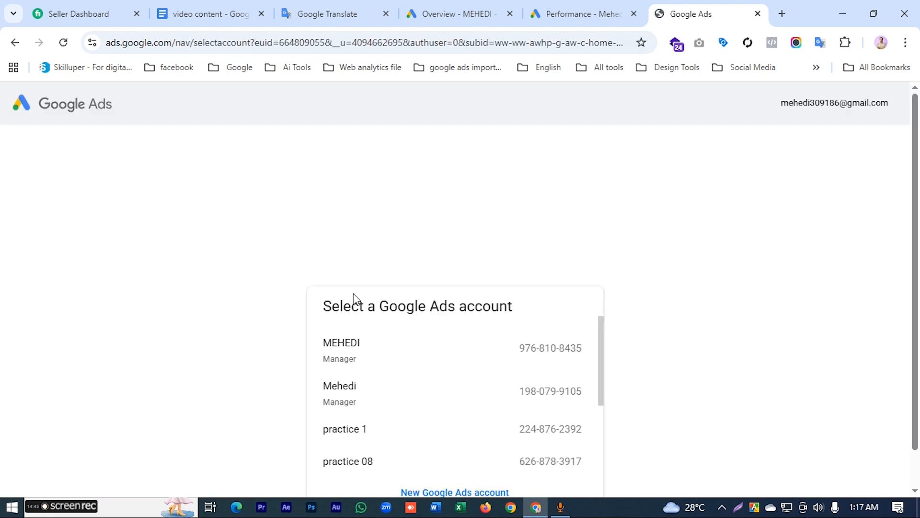
pyautogui.scroll(-2, 350, 292)
pyautogui.scroll(-3, 346, 398)
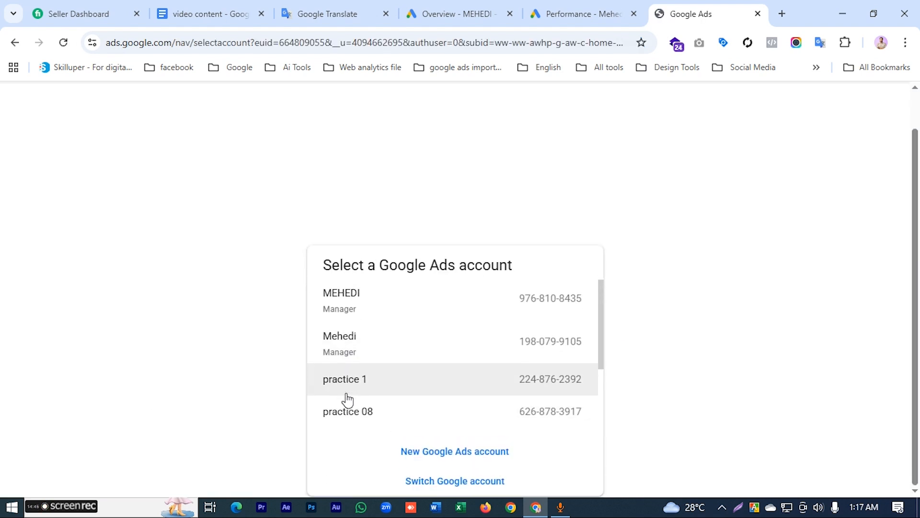
pyautogui.scroll(3, 350, 341)
pyautogui.click(351, 394)
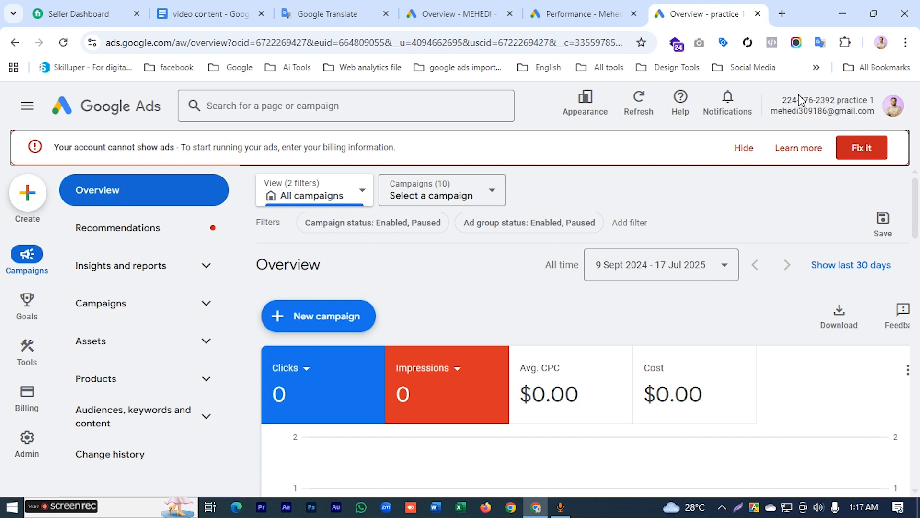
# Step: Copy the practice 1 customer ID into the manager account's "Link existing accounts" form and send the link request
pyautogui.moveTo(783, 100); pyautogui.dragTo(827, 97)
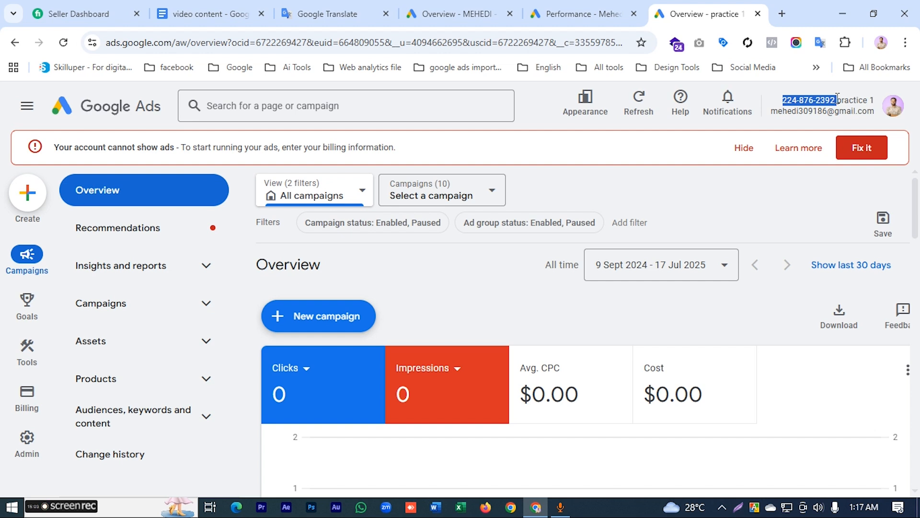
pyautogui.click(477, 13)
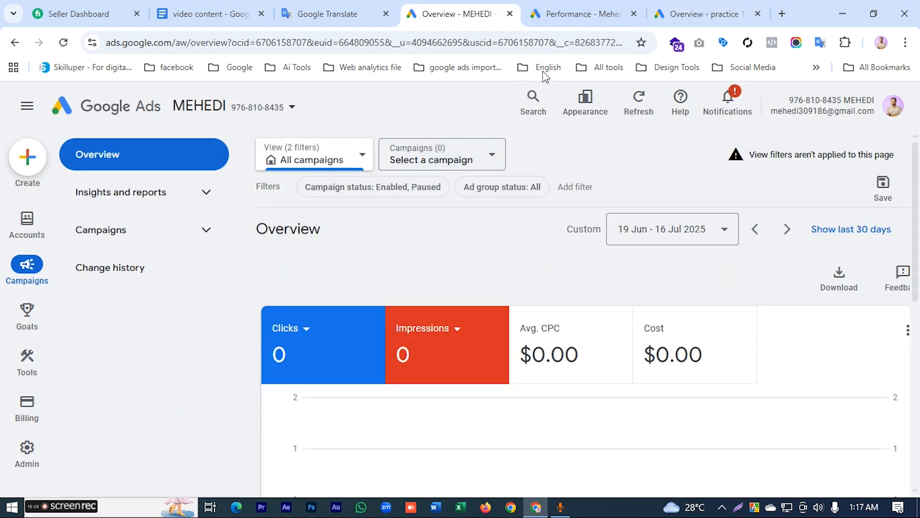
pyautogui.click(584, 15)
pyautogui.click(545, 211)
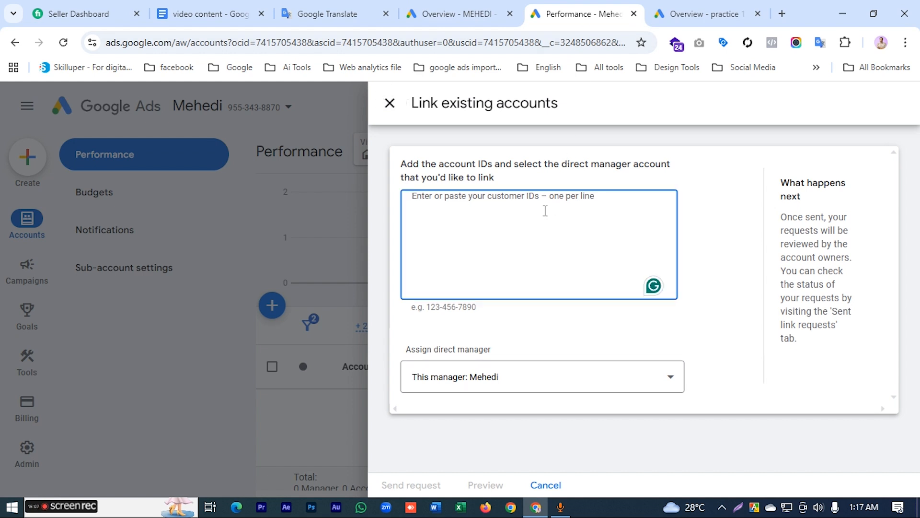
pyautogui.hotkey('ctrl', 'v')
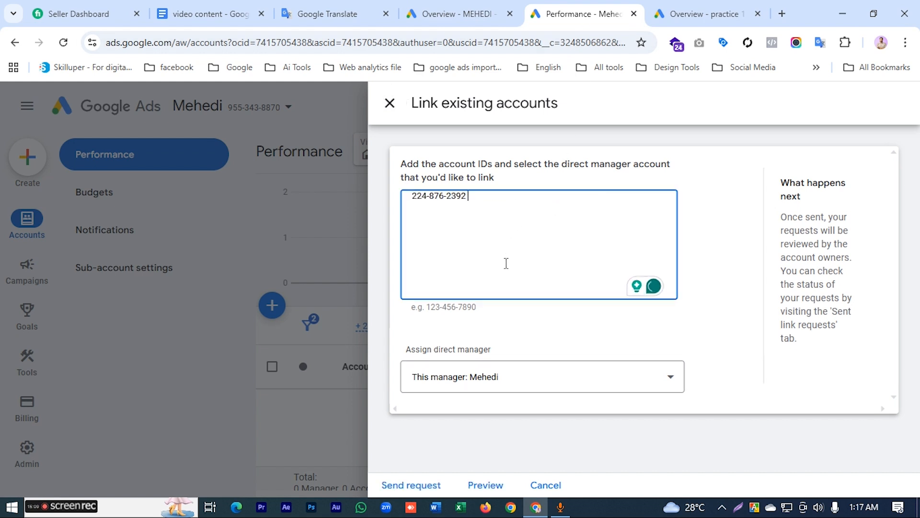
pyautogui.click(411, 485)
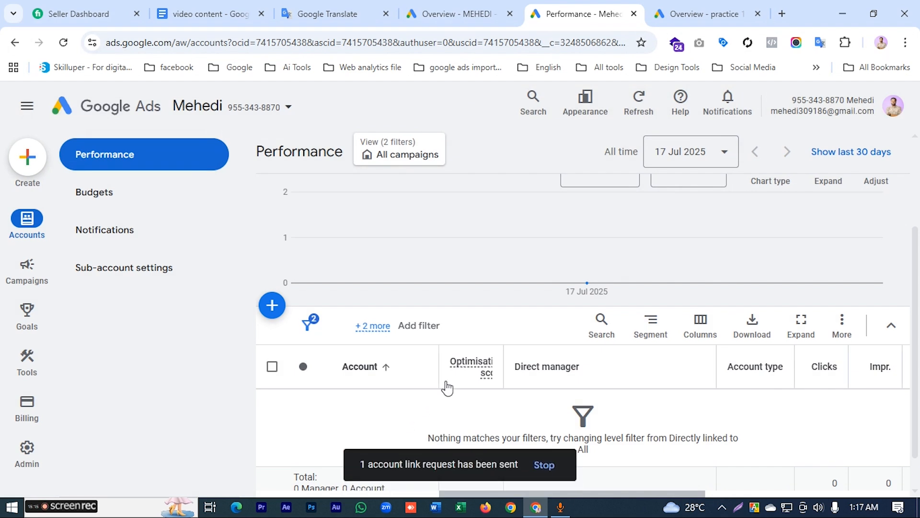
# Step: Return to the practice 1 account, hide its billing alert and check the notifications for the link request
pyautogui.click(681, 15)
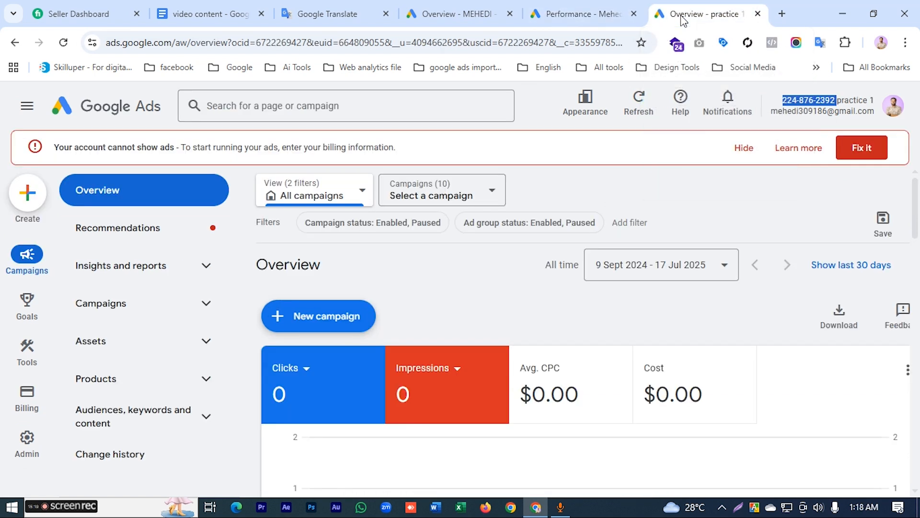
pyautogui.click(745, 148)
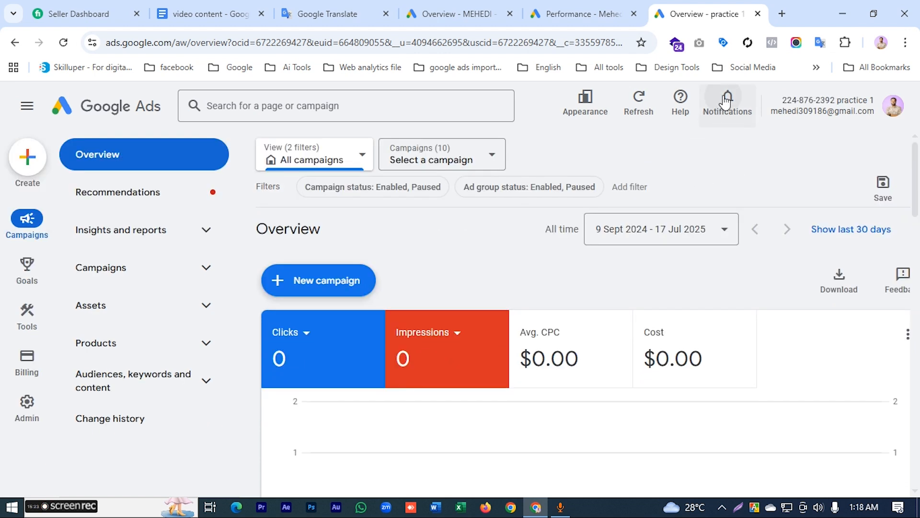
pyautogui.click(726, 100)
pyautogui.click(789, 145)
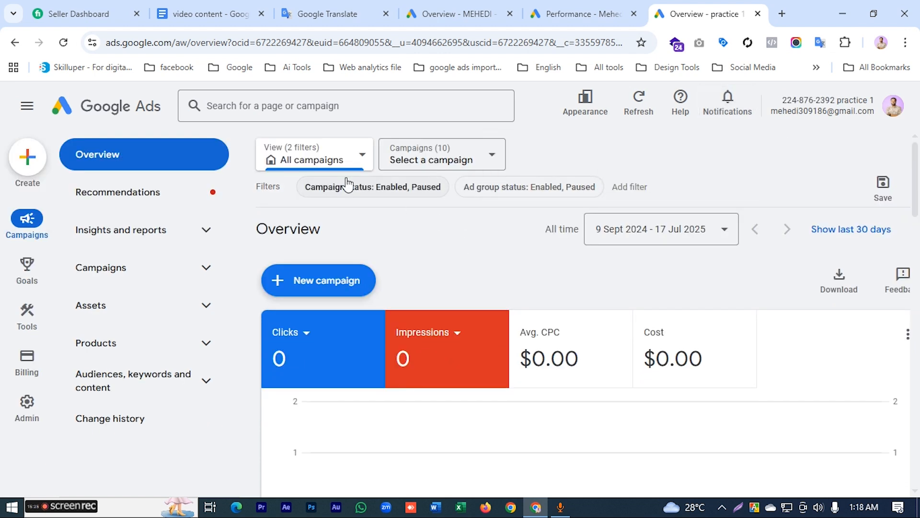
# Step: Accept the manager link request in practice 1's access and security settings and grant the manager access
pyautogui.moveTo(36, 376)
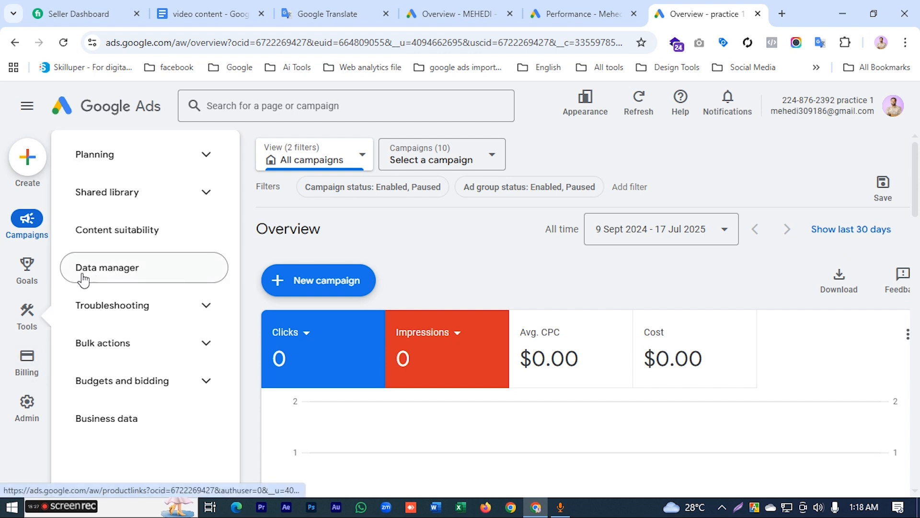
pyautogui.moveTo(25, 407)
pyautogui.click(30, 404)
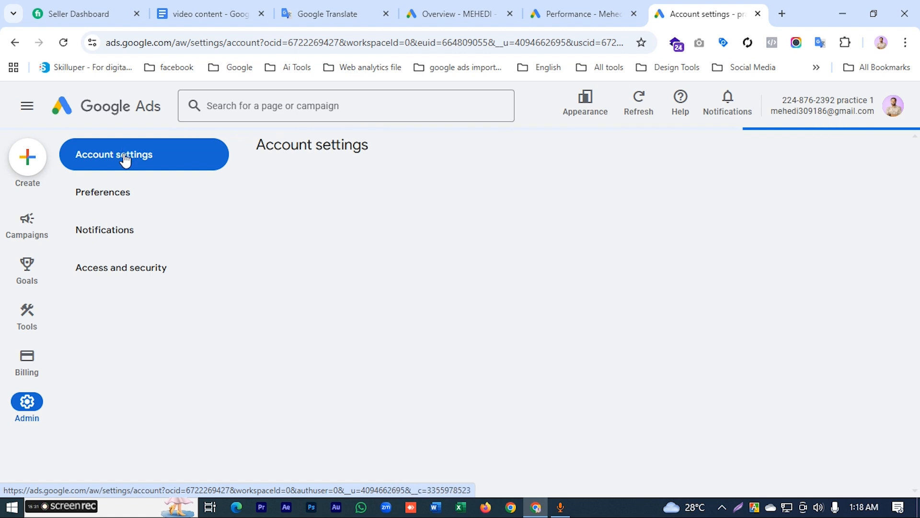
pyautogui.click(124, 270)
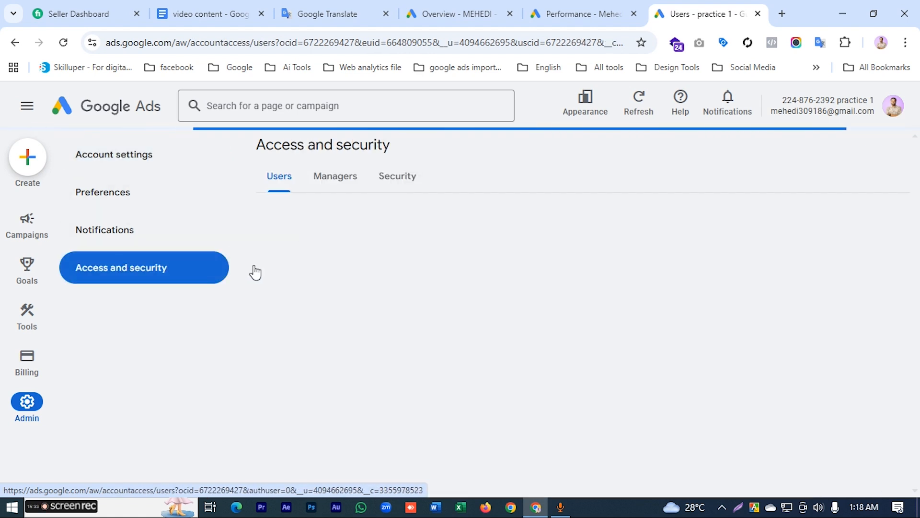
pyautogui.click(337, 187)
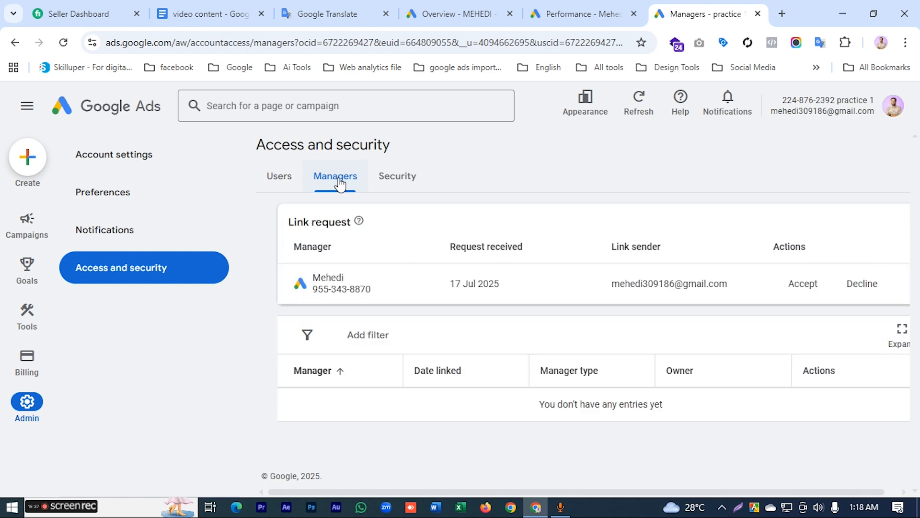
pyautogui.click(802, 284)
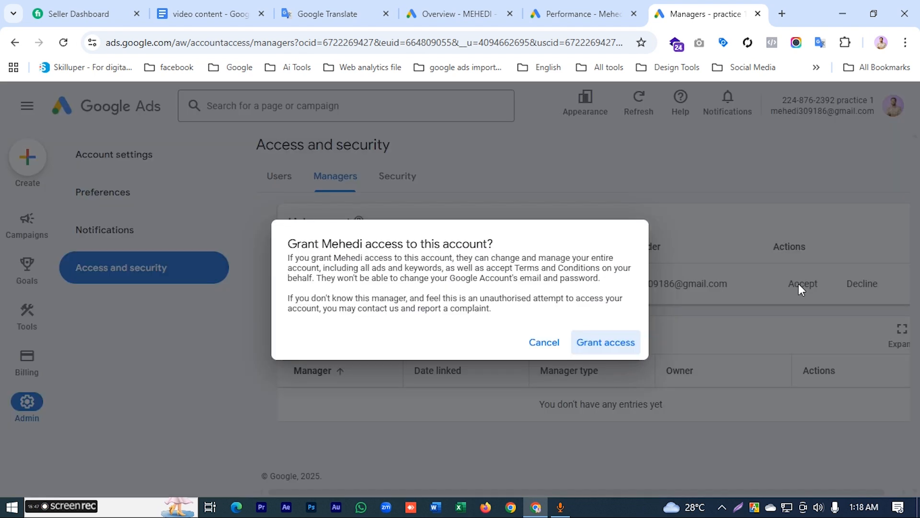
pyautogui.click(603, 343)
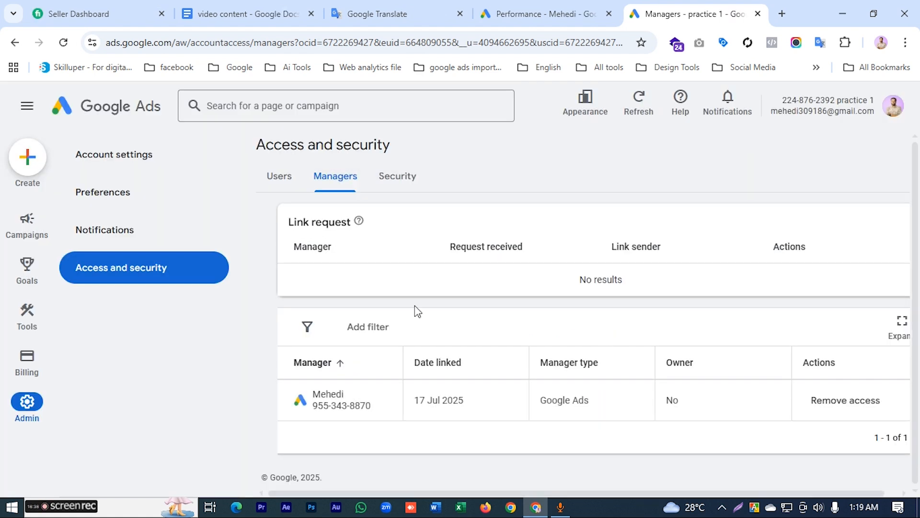
# Step: Go back to the manager account and check its account switcher for practice 1
pyautogui.click(543, 15)
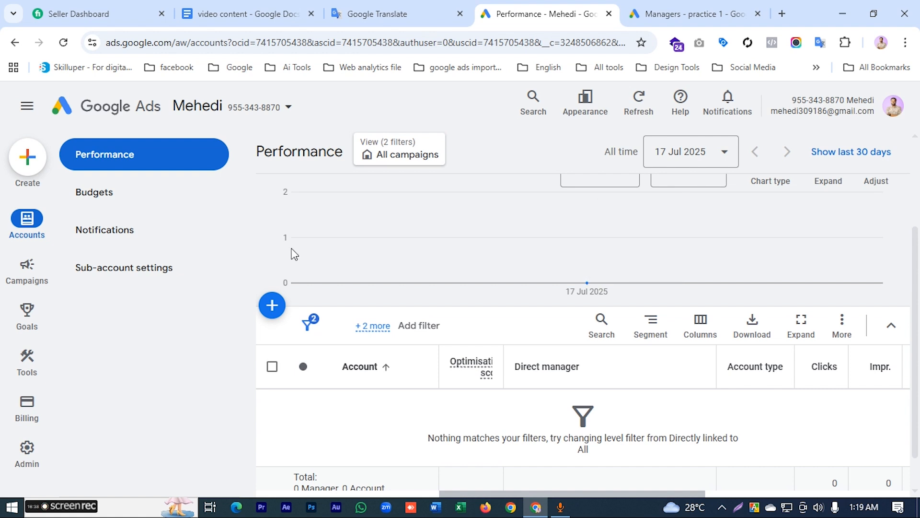
pyautogui.click(288, 108)
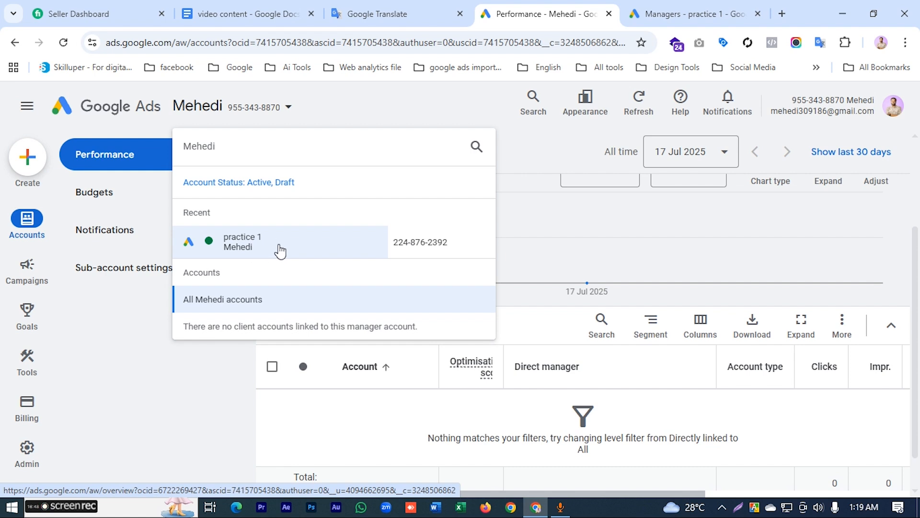
pyautogui.click(488, 221)
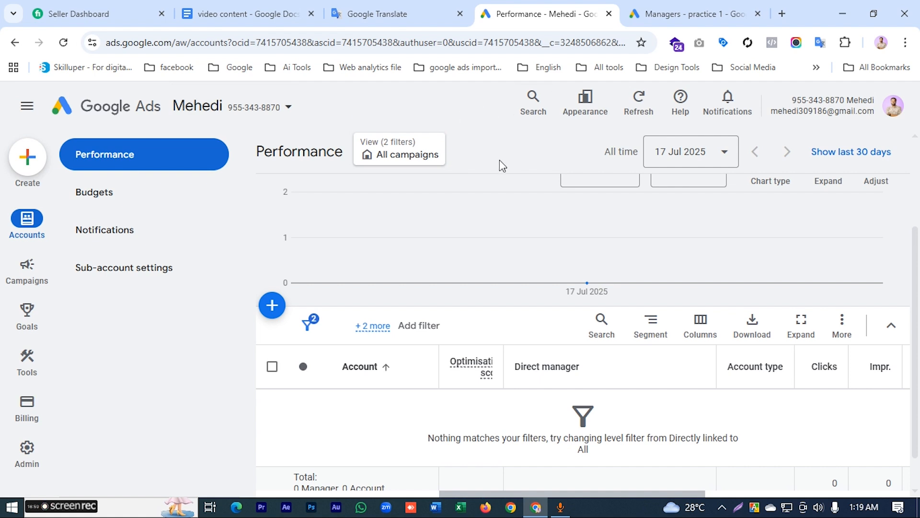
# Step: Open the practice 08 account from the Google account list and copy its customer ID
pyautogui.click(718, 14)
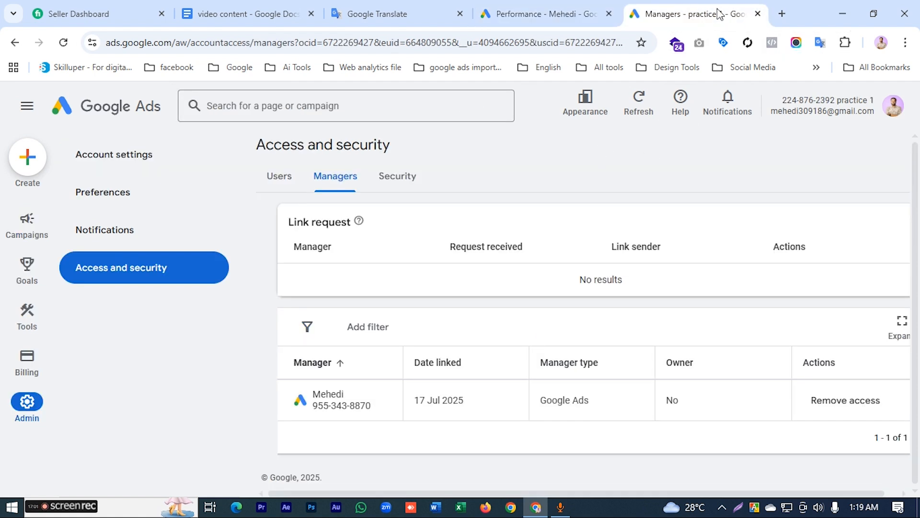
pyautogui.click(894, 107)
pyautogui.scroll(-3, 773, 349)
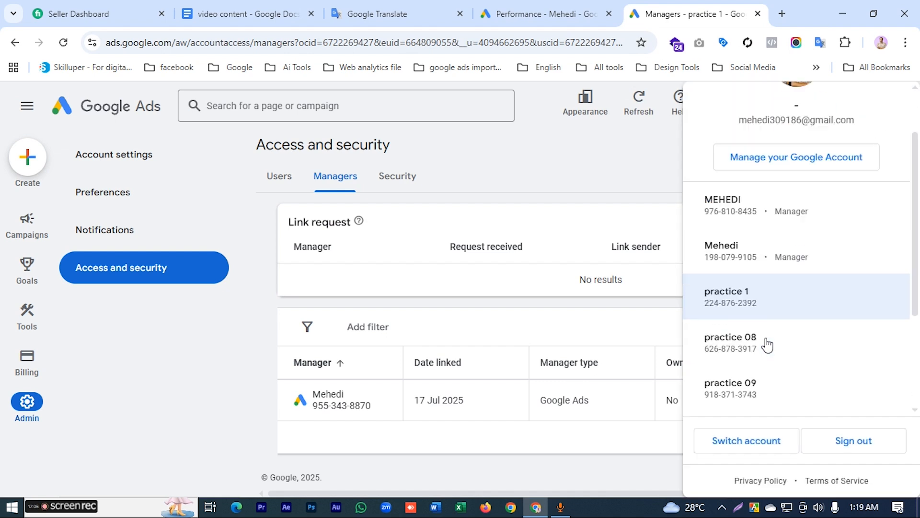
pyautogui.click(746, 273)
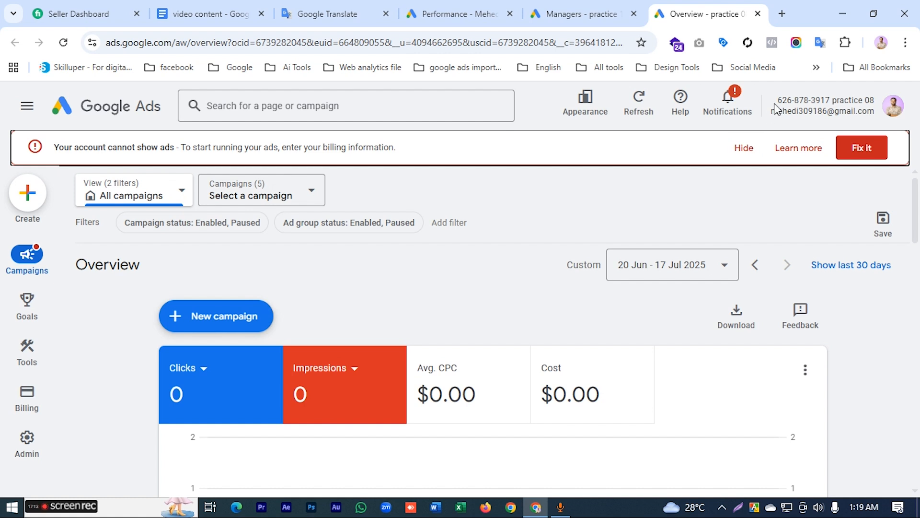
pyautogui.moveTo(776, 102); pyautogui.dragTo(785, 99)
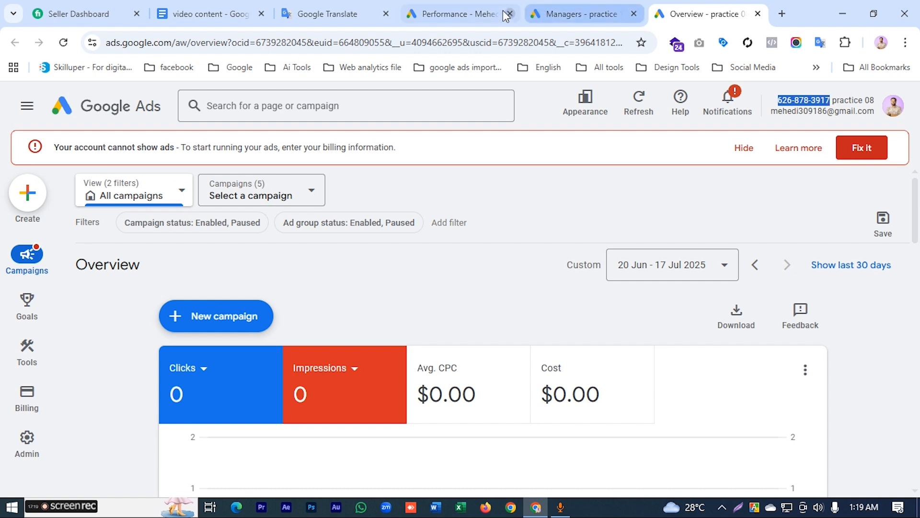
# Step: Review practice 1's managers page and the accounts listed in the manager account's switcher
pyautogui.click(557, 14)
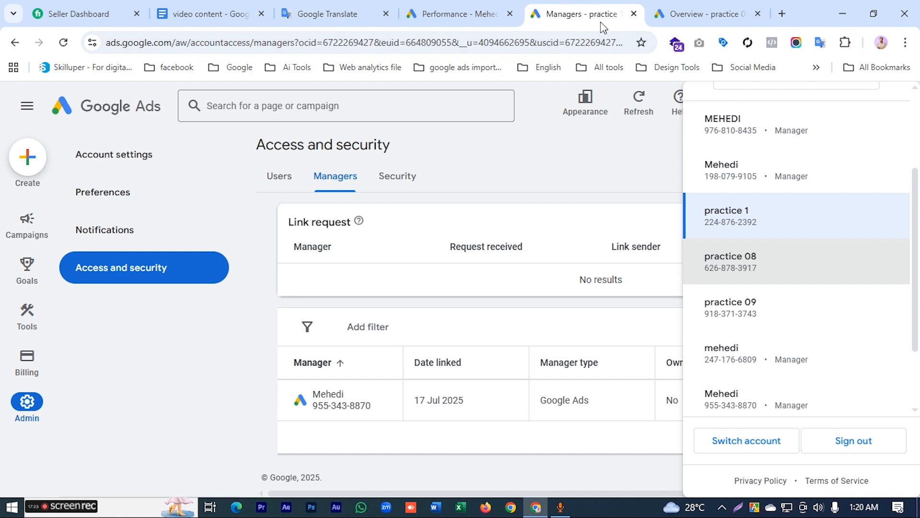
pyautogui.click(549, 180)
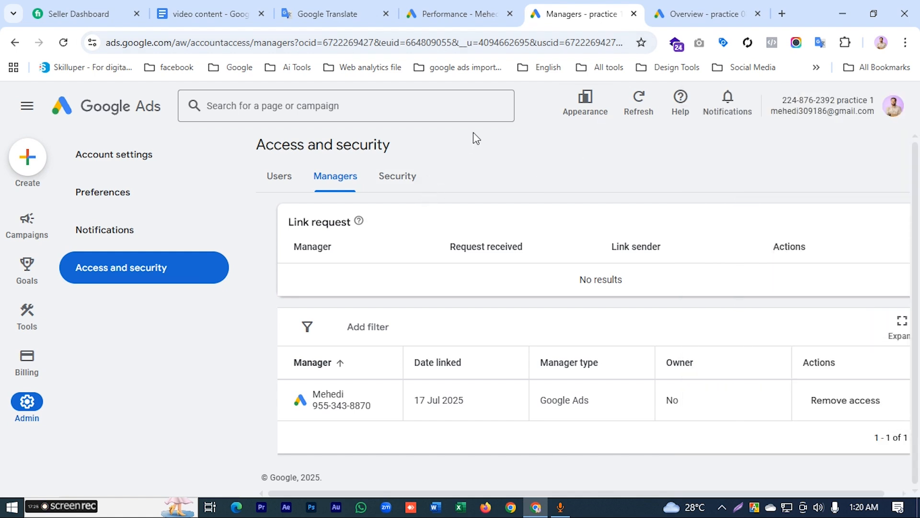
pyautogui.moveTo(43, 224)
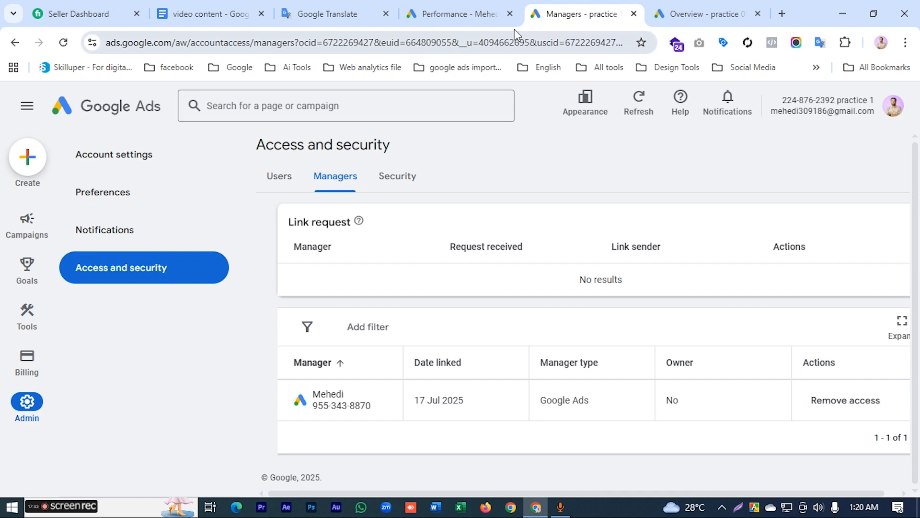
pyautogui.click(460, 14)
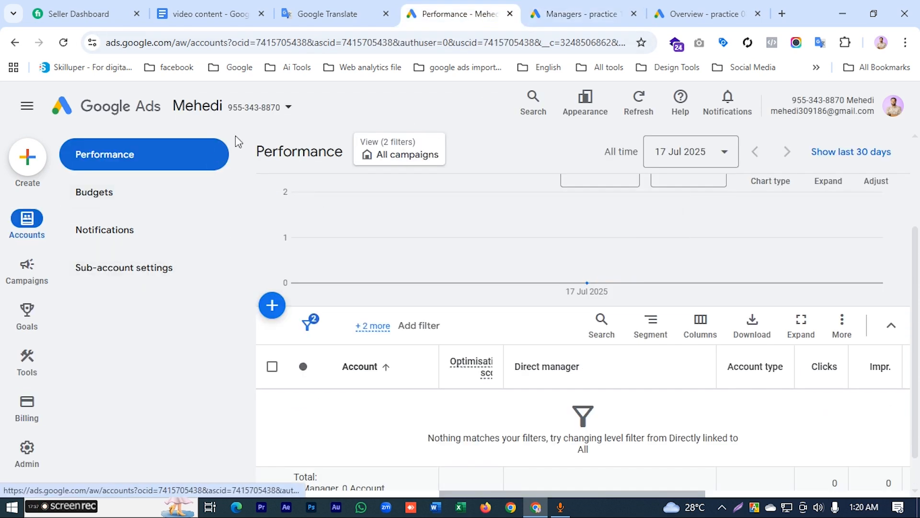
pyautogui.click(289, 107)
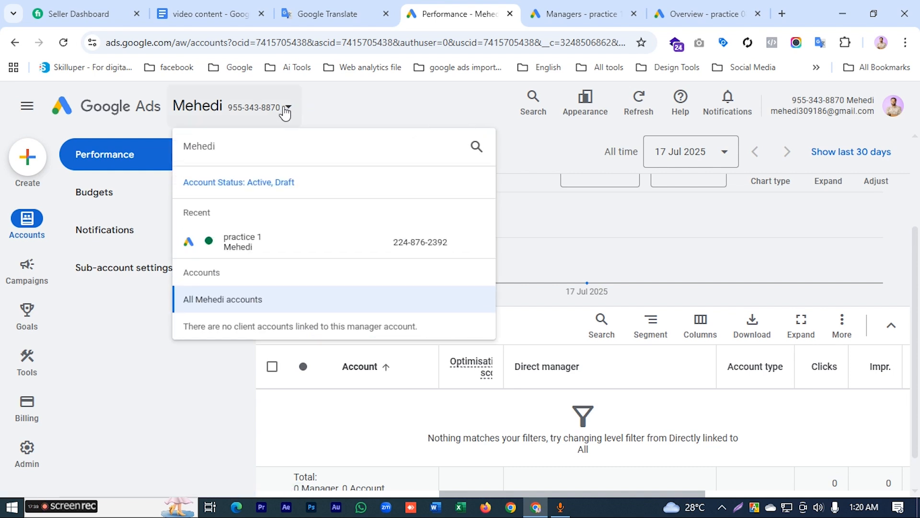
pyautogui.click(549, 225)
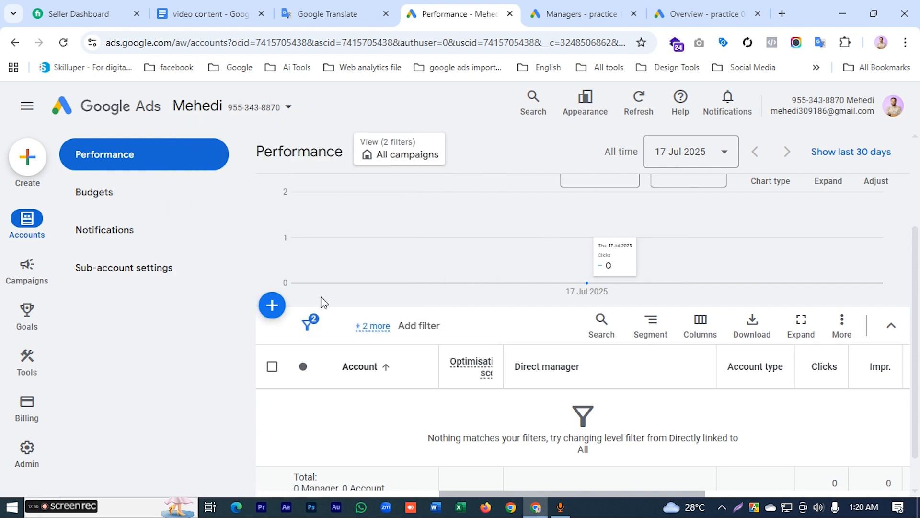
# Step: Send a link request from the manager account to the existing practice 08 account using the copied customer ID
pyautogui.click(273, 306)
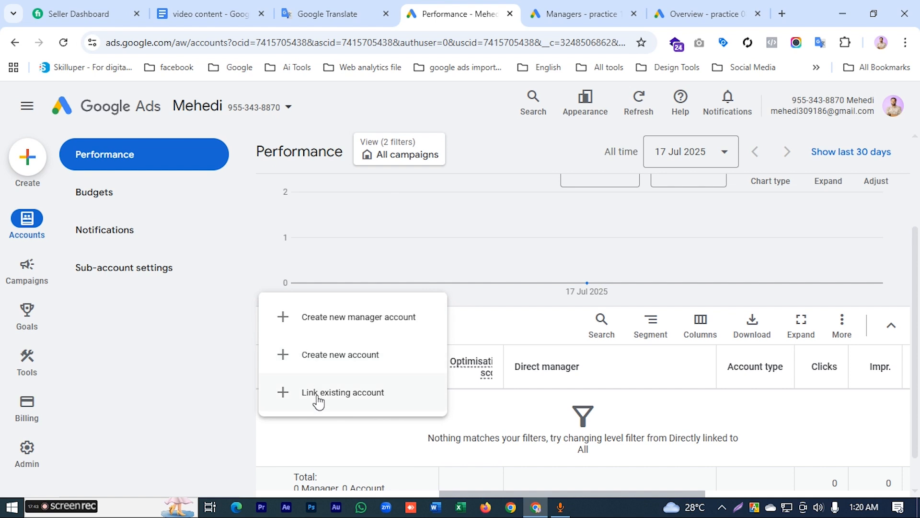
pyautogui.click(317, 396)
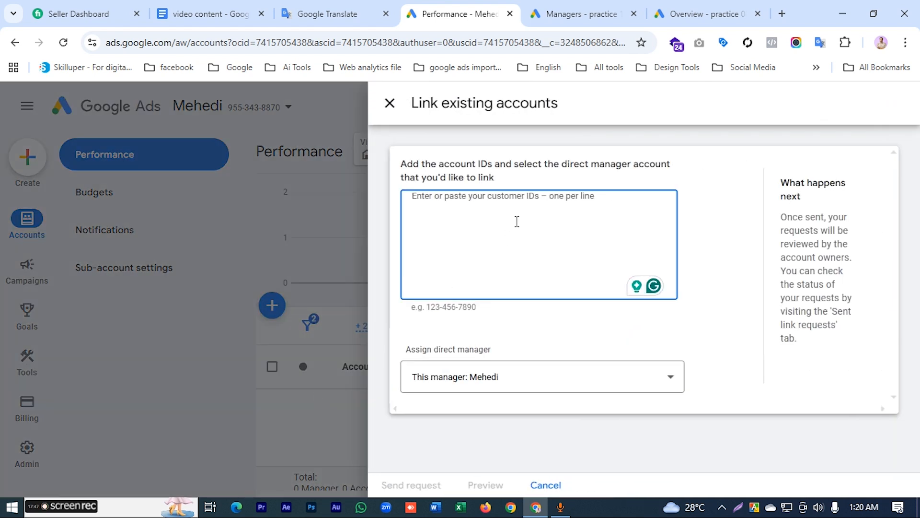
pyautogui.hotkey('ctrl', 'v')
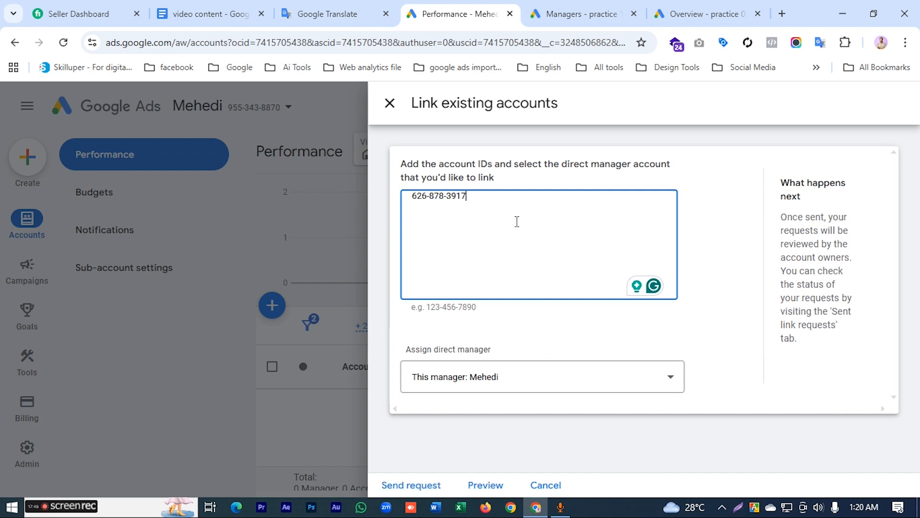
pyautogui.click(422, 485)
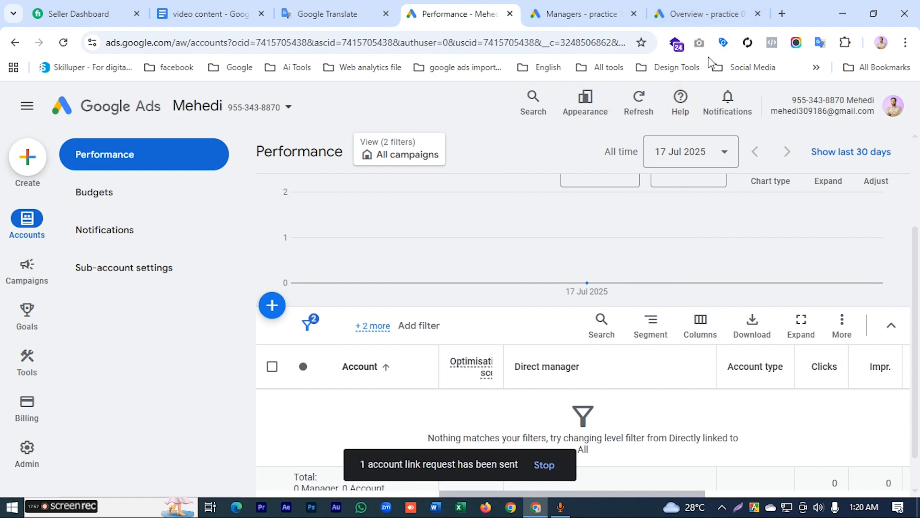
# Step: Switch to the practice 08 account, hide its billing alert and view its notifications
pyautogui.click(783, 13)
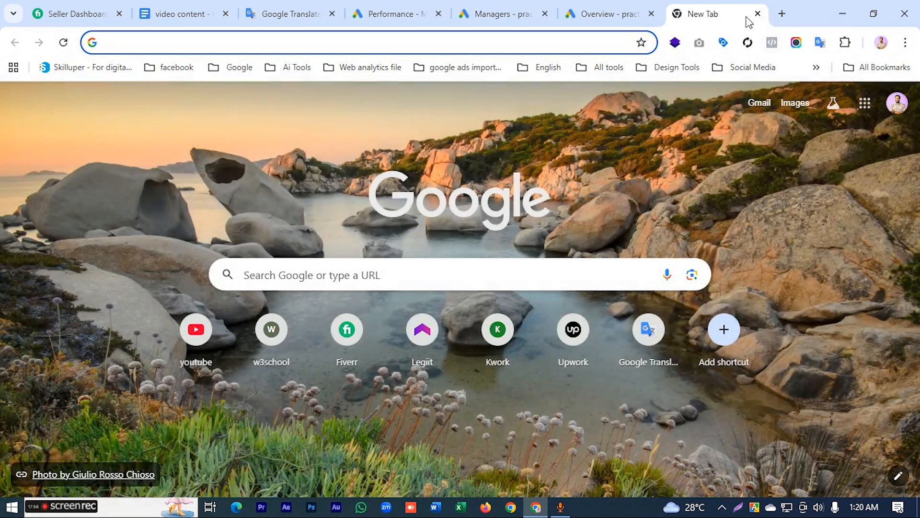
pyautogui.click(757, 14)
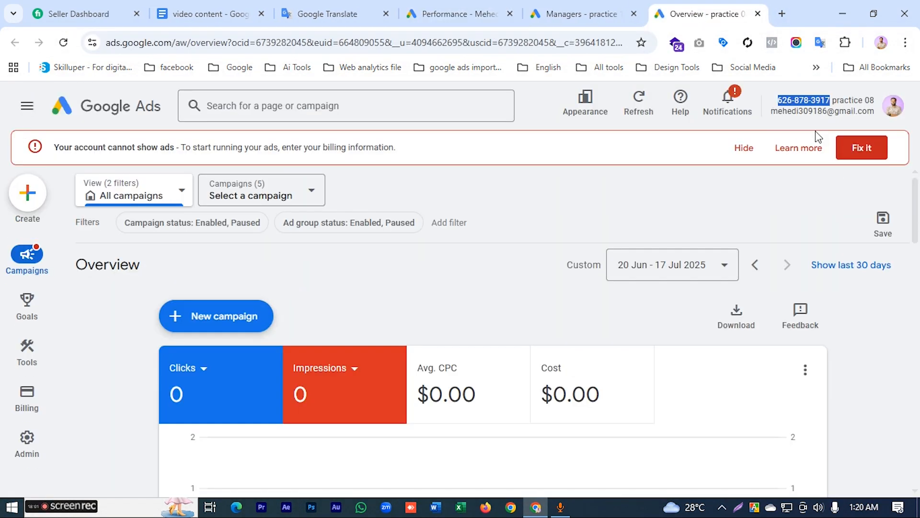
pyautogui.click(744, 148)
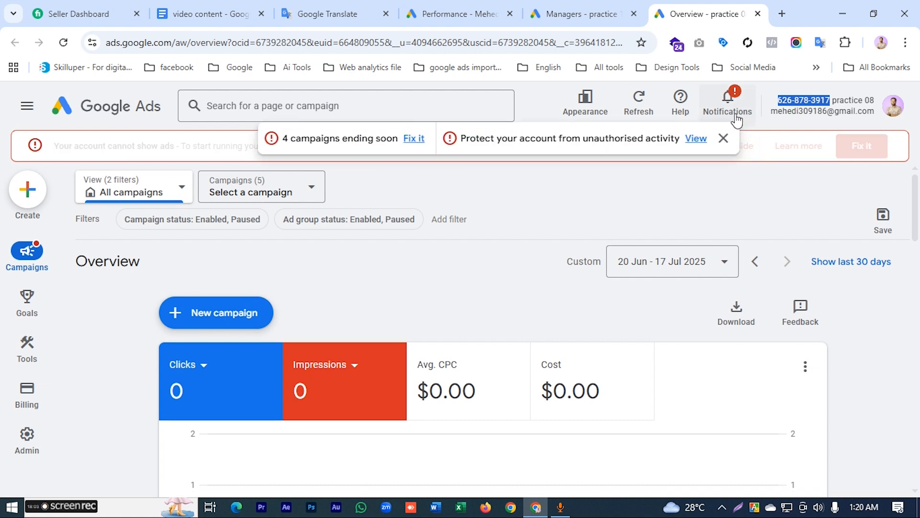
pyautogui.click(729, 105)
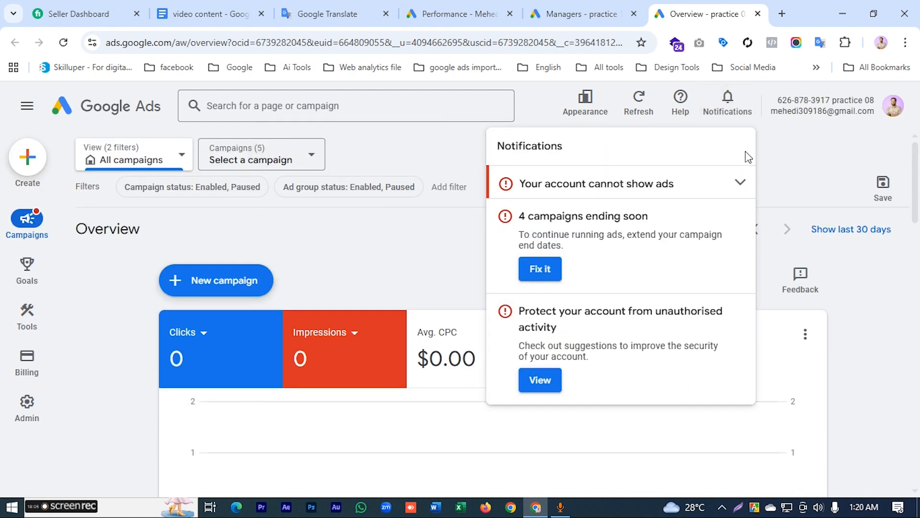
# Step: Accept the manager account's pending link request in practice 08's Access and security settings and grant it access
pyautogui.click(779, 169)
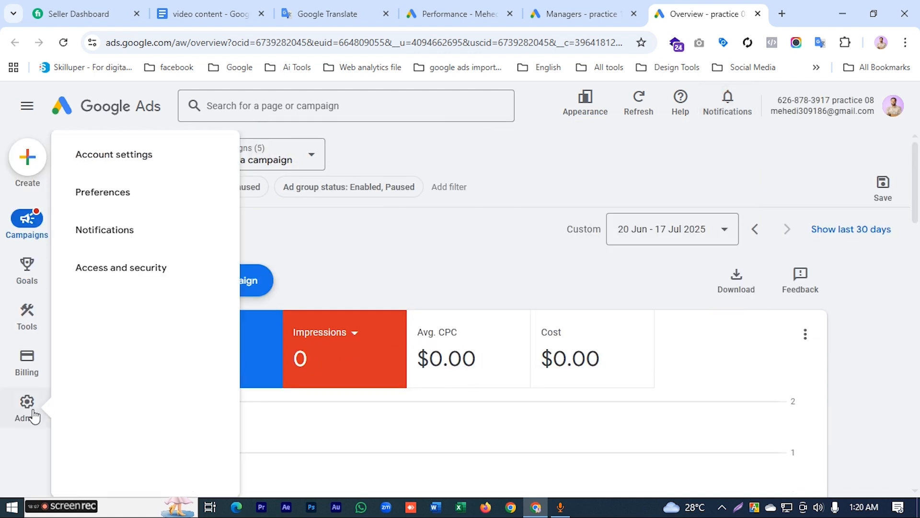
pyautogui.click(30, 415)
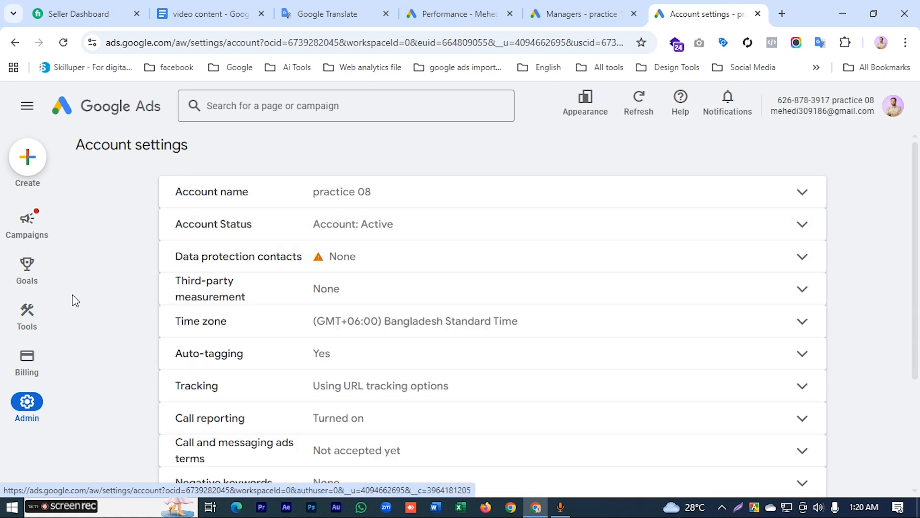
pyautogui.moveTo(30, 401)
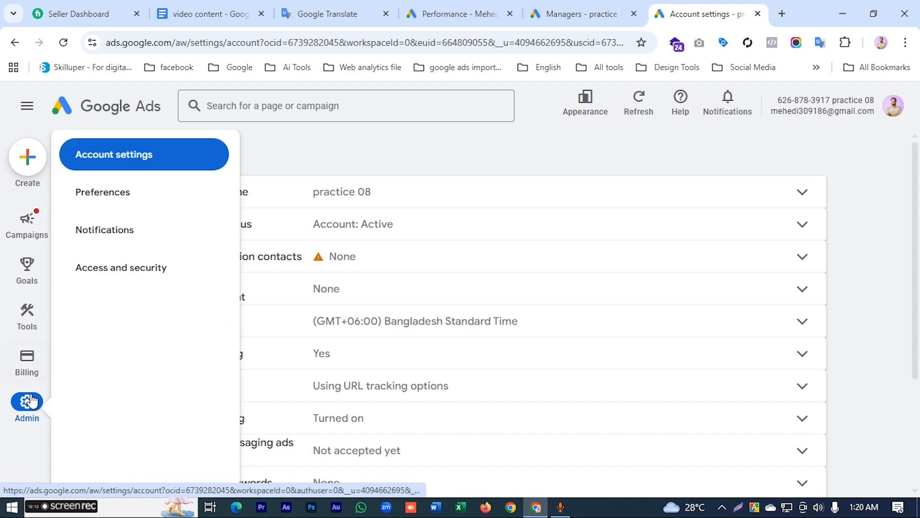
pyautogui.click(126, 272)
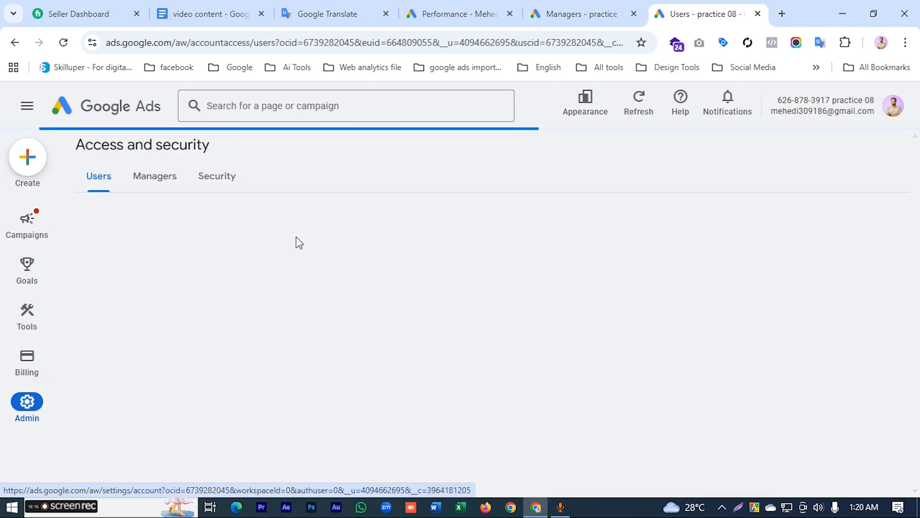
pyautogui.click(151, 179)
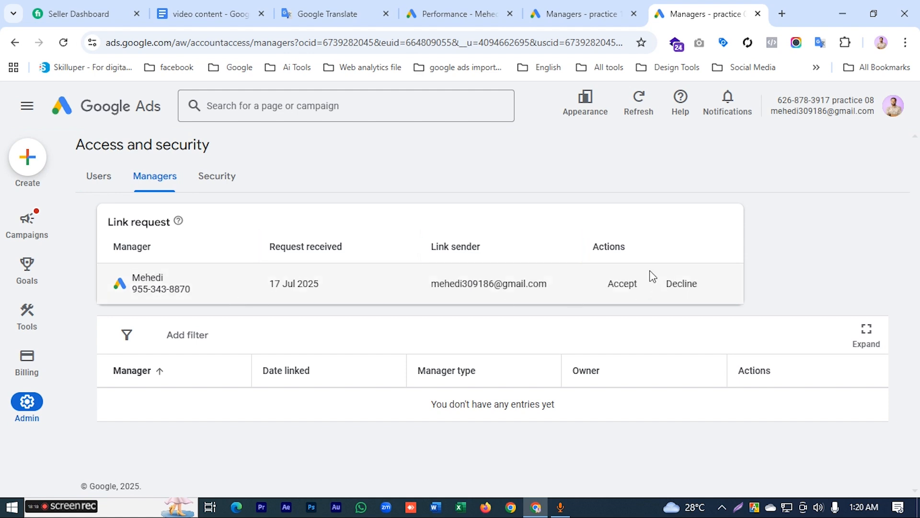
pyautogui.click(622, 288)
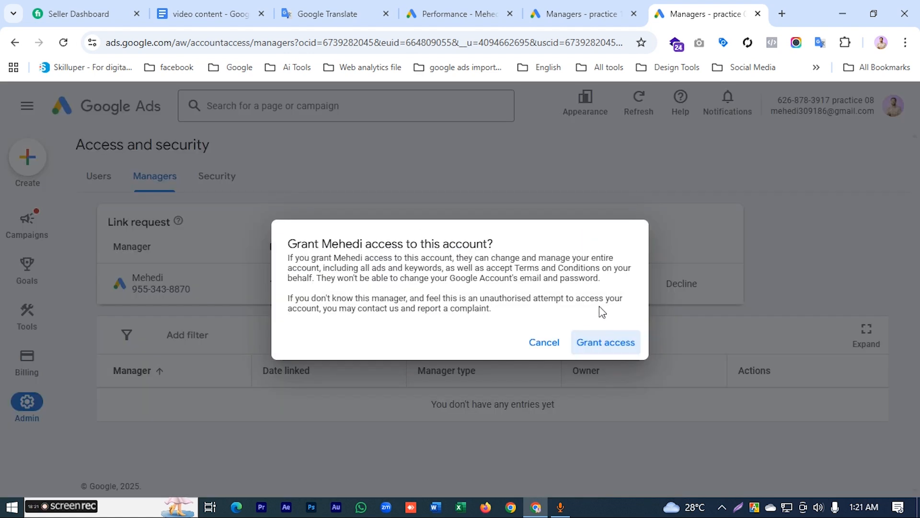
pyautogui.click(598, 344)
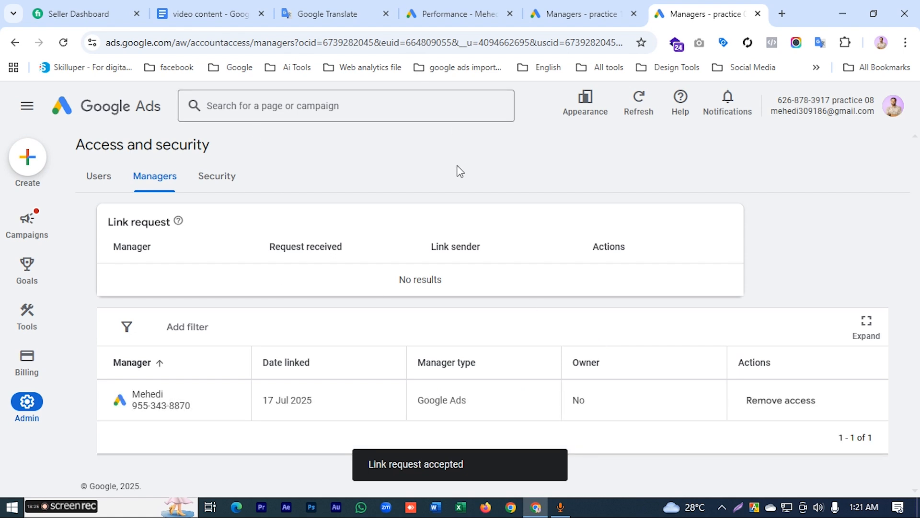
# Step: Return to the manager account's Performance page to check its linked accounts
pyautogui.click(552, 14)
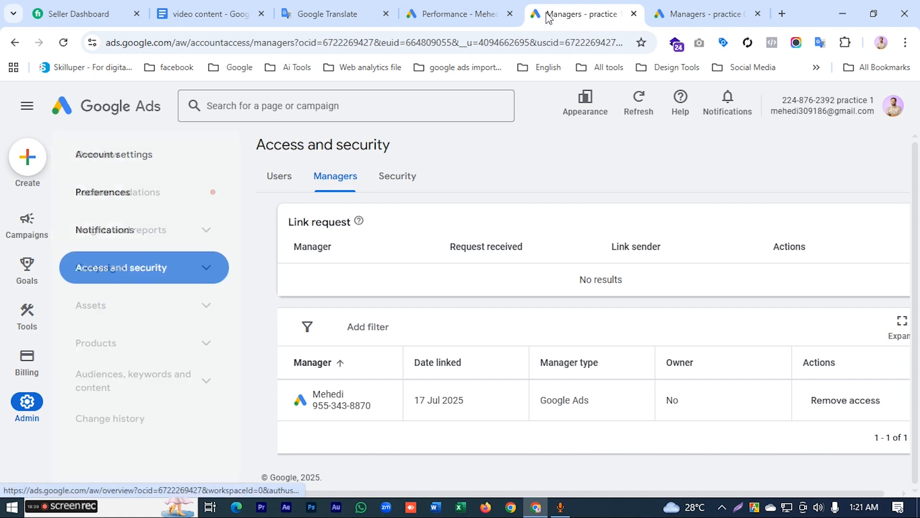
pyautogui.click(456, 14)
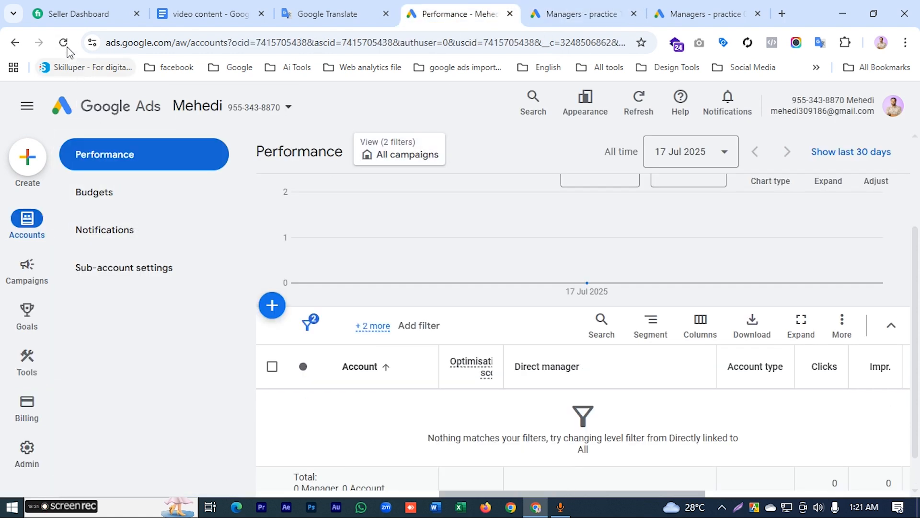